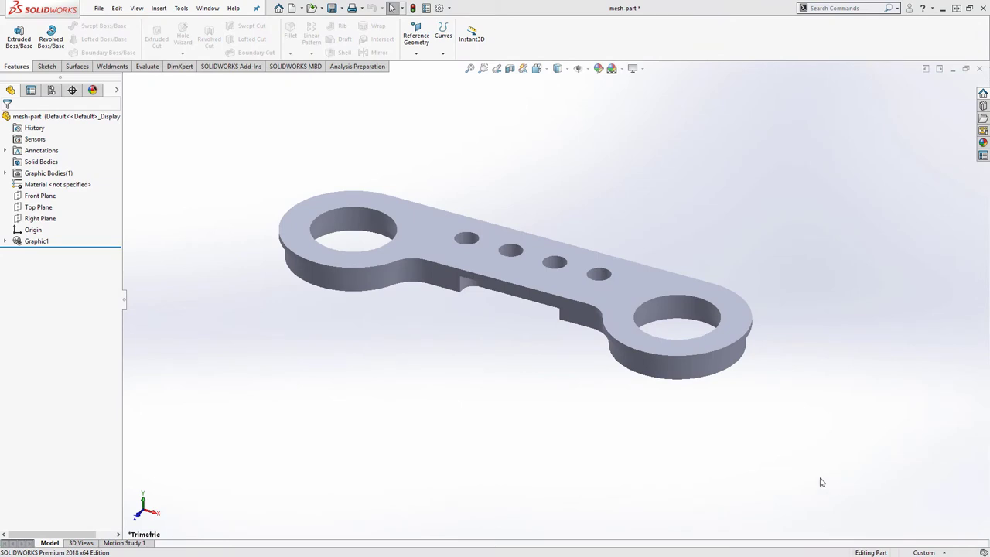
Identify the imported graphic body in the model and show its facets with the Shaded With Edges display style
middle_click_drag(534, 411, 601, 255)
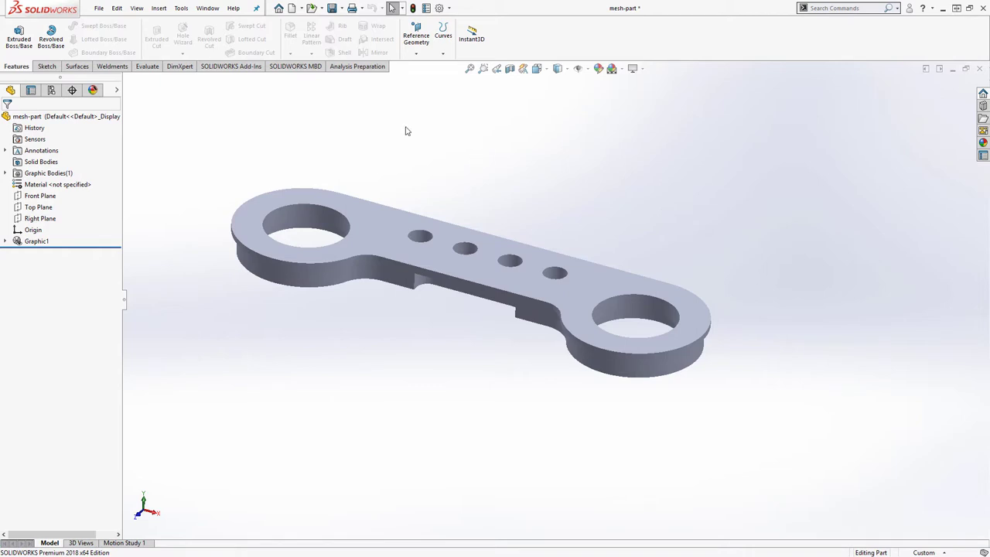
left_click(5, 173)
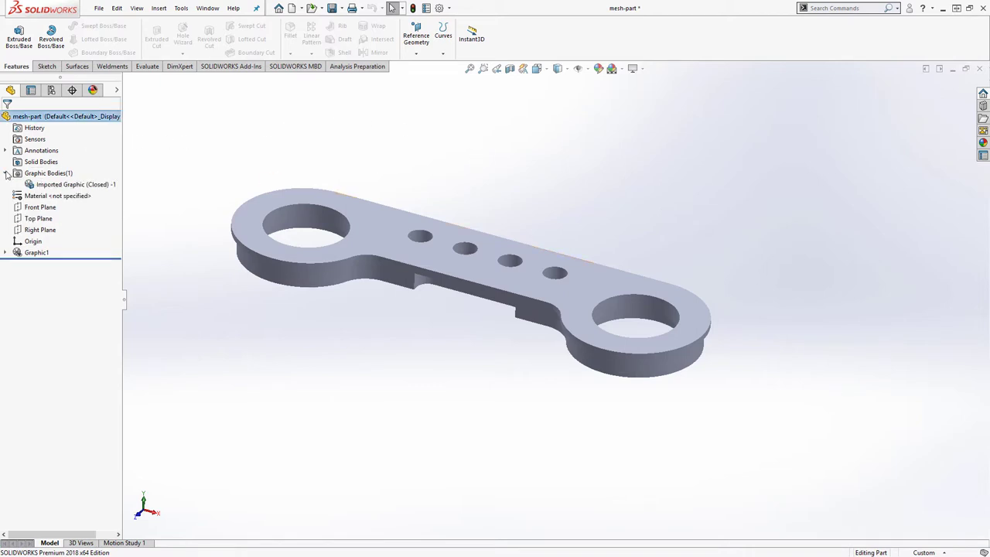
left_click(53, 185)
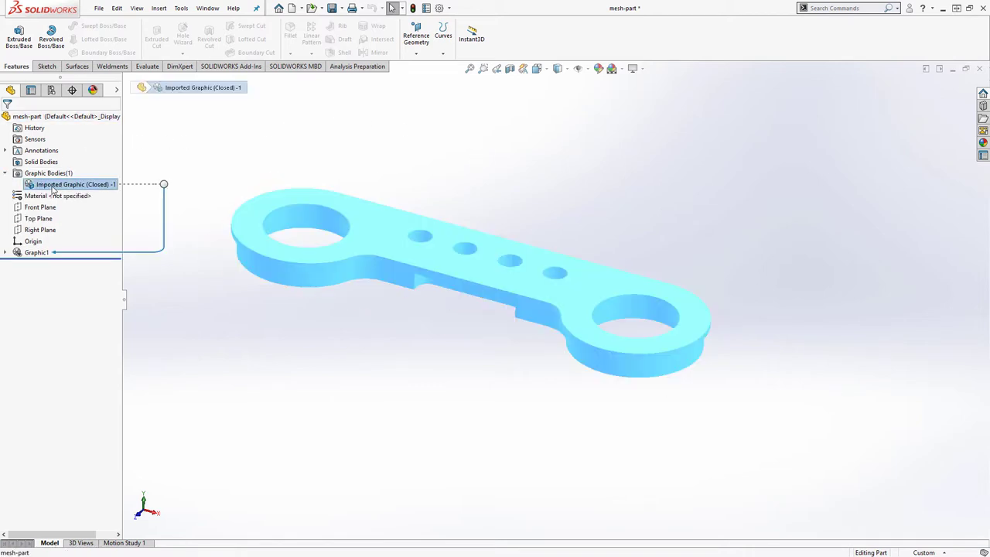
left_click(517, 117)
left_click(562, 72)
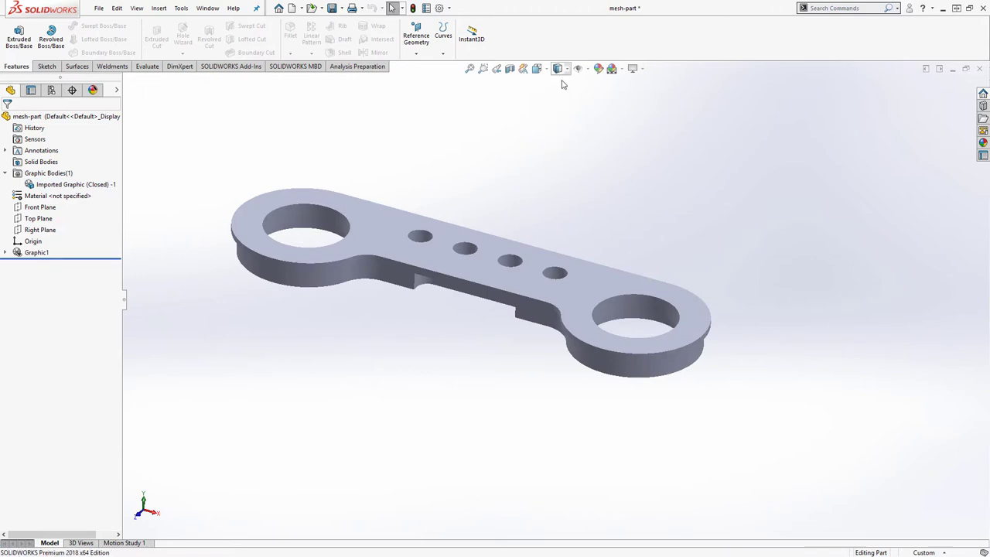
left_click(561, 82)
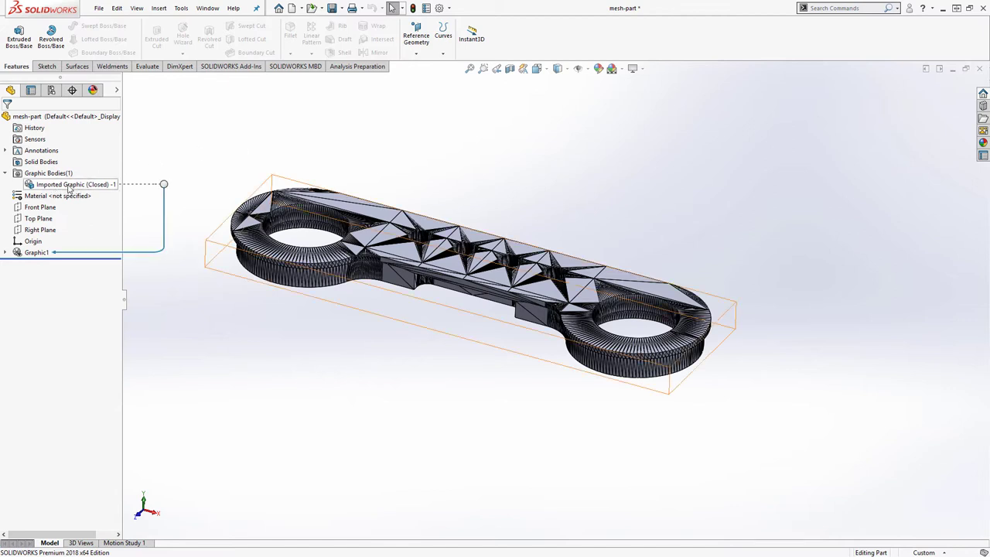
Convert the imported graphic body to a mesh body without grouping facets into faces
right_click(57, 186)
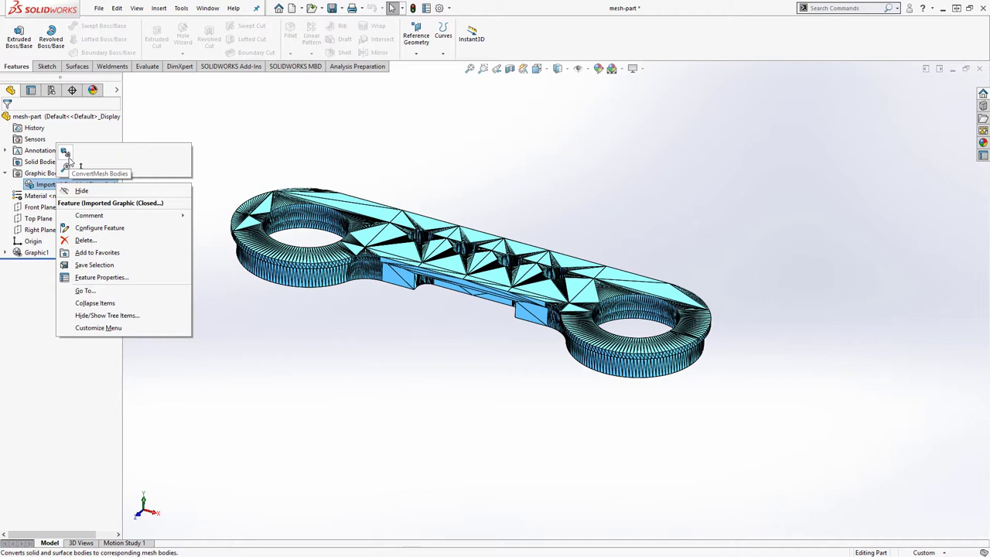
left_click(67, 154)
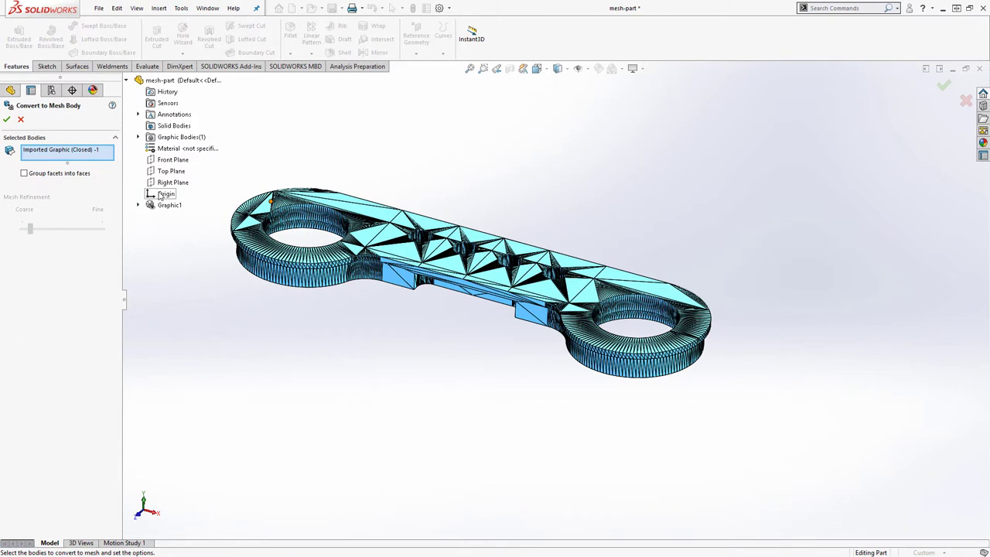
left_click(6, 120)
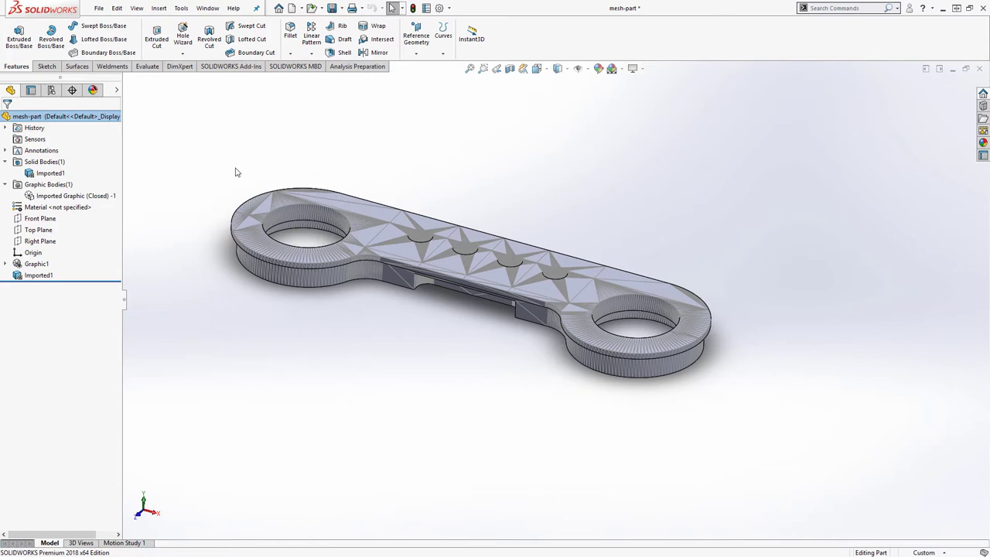
Examine the mass properties of the converted solid body
right_click(51, 173)
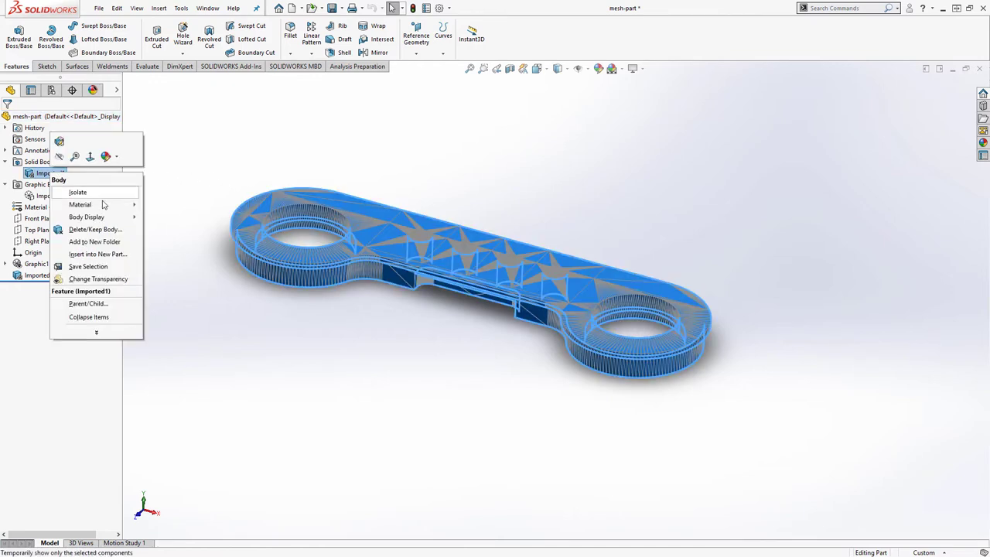
left_click(186, 230)
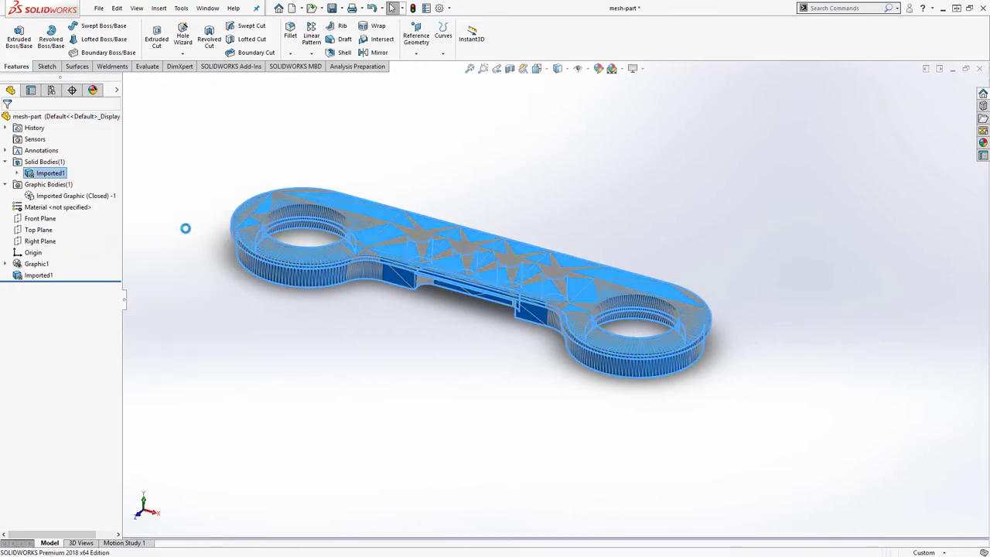
left_click(155, 67)
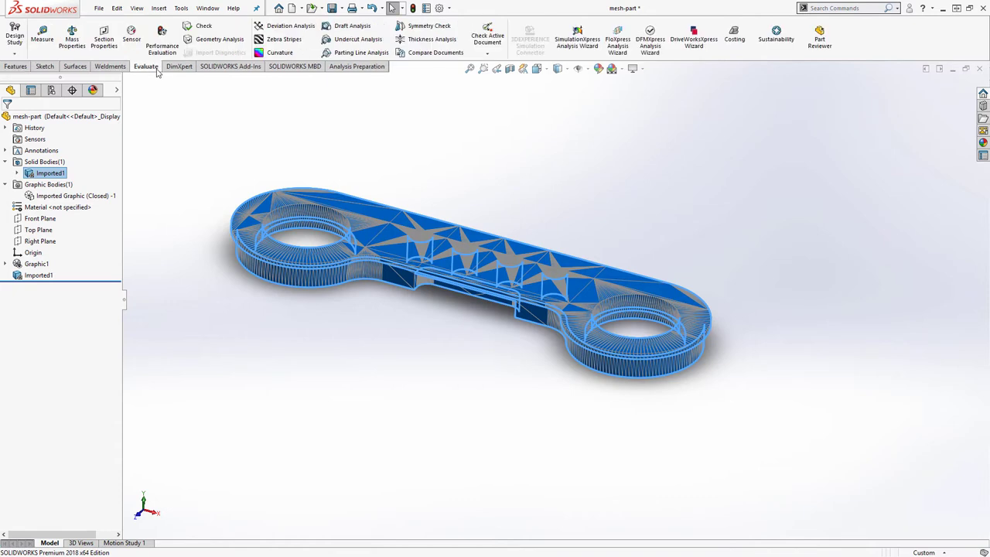
left_click(72, 39)
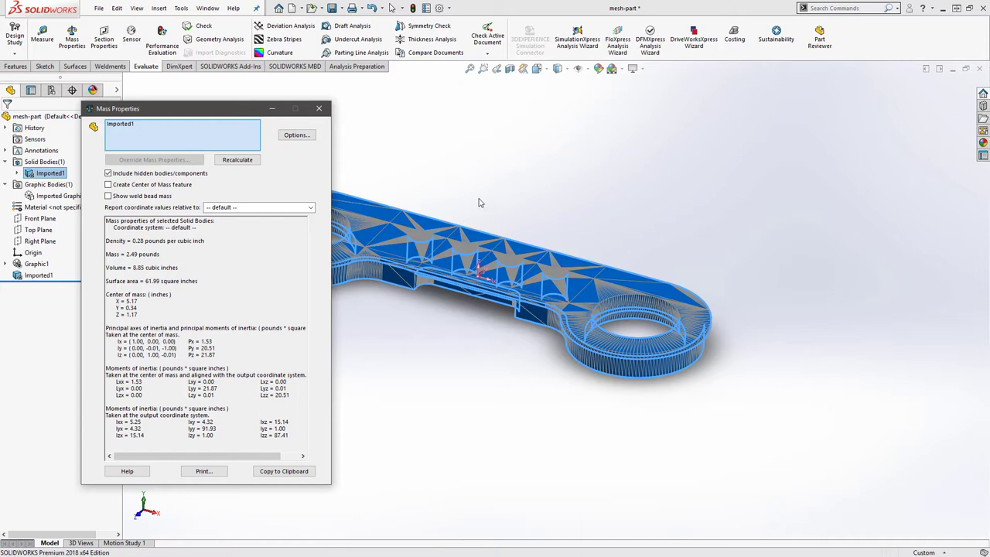
left_click_drag(252, 111, 274, 101)
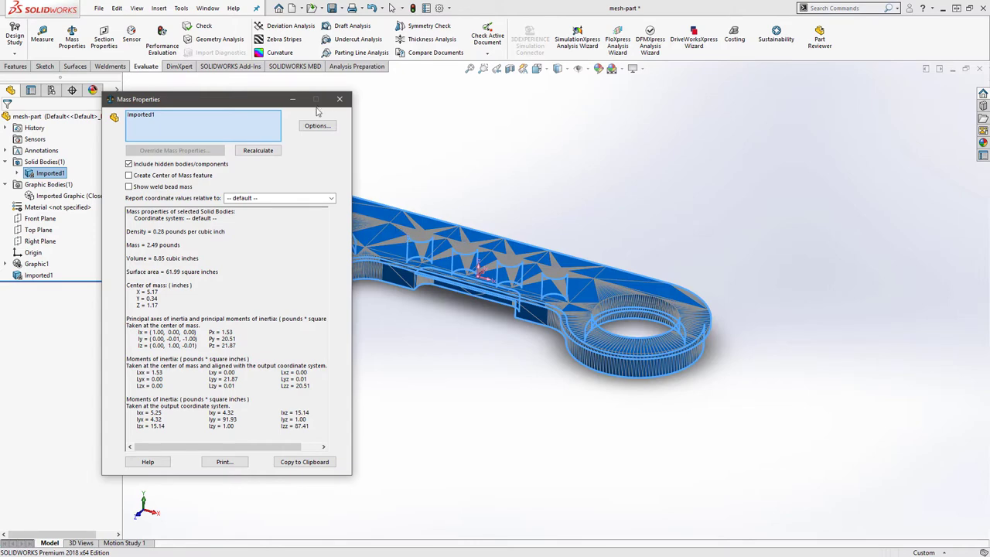
left_click(340, 101)
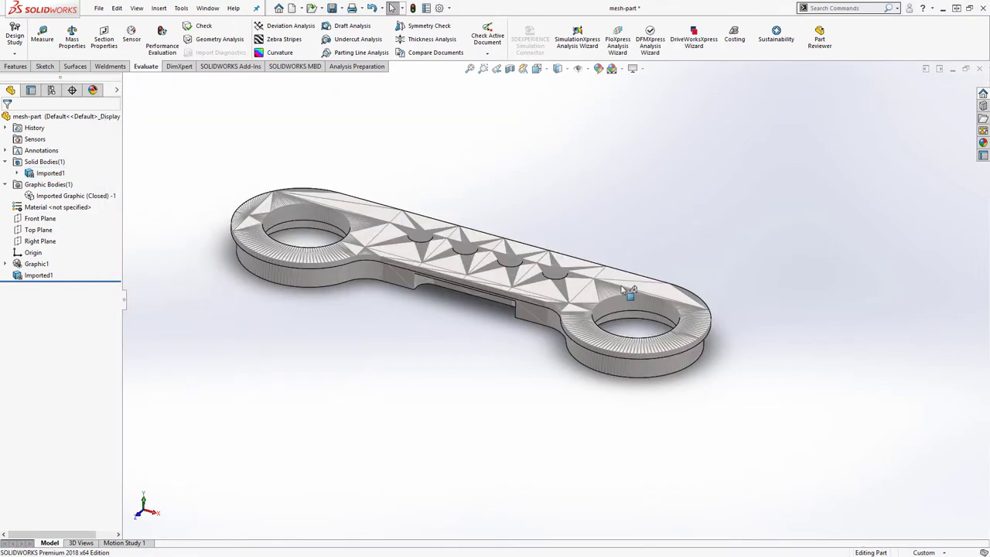
Set the display style to shaded without edges and view the part's notched underside
left_click(556, 68)
left_click(556, 99)
middle_click_drag(534, 319, 546, 179)
middle_click_drag(500, 237, 525, 133)
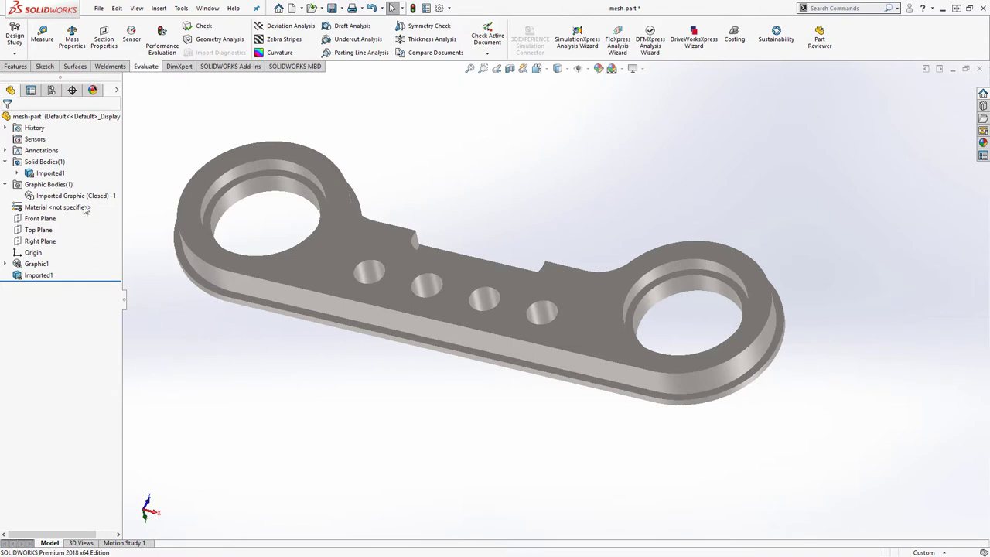
Sketch a corner rectangle about 64 by 13 mm on the Top Plane over the notch, starting at one notch corner
left_click(39, 230)
left_click(56, 219)
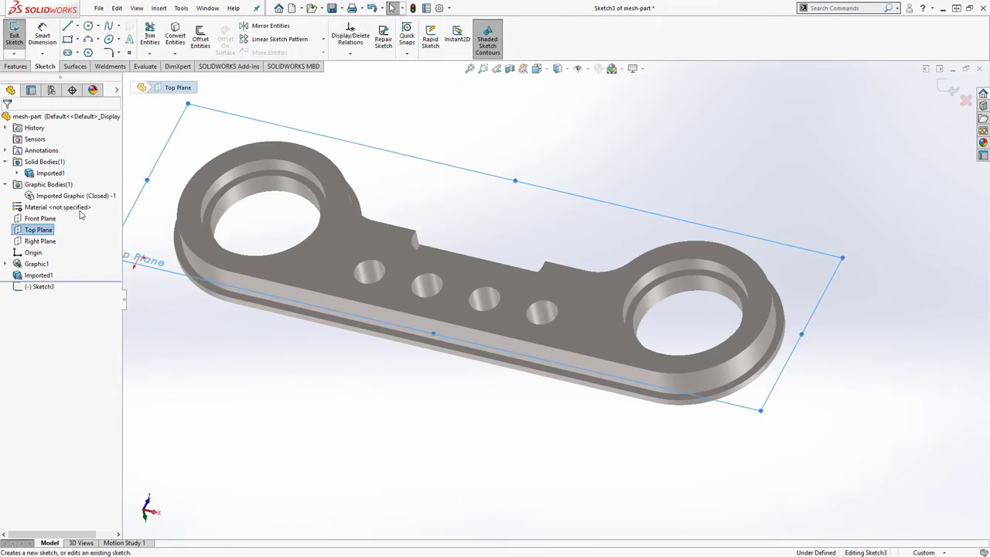
left_click(68, 39)
left_click(416, 233)
left_click(551, 285)
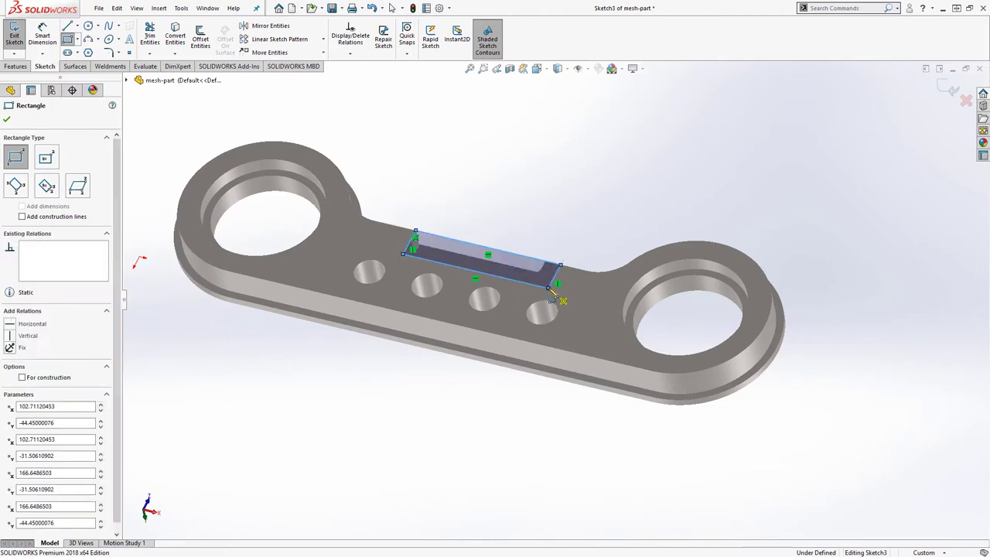
key("Escape")
Snap the rectangle's outer corner to the notch's other corner and move its long inner edge slightly further into the part
left_click(561, 264)
left_click_drag(561, 264, 546, 262)
key("Escape")
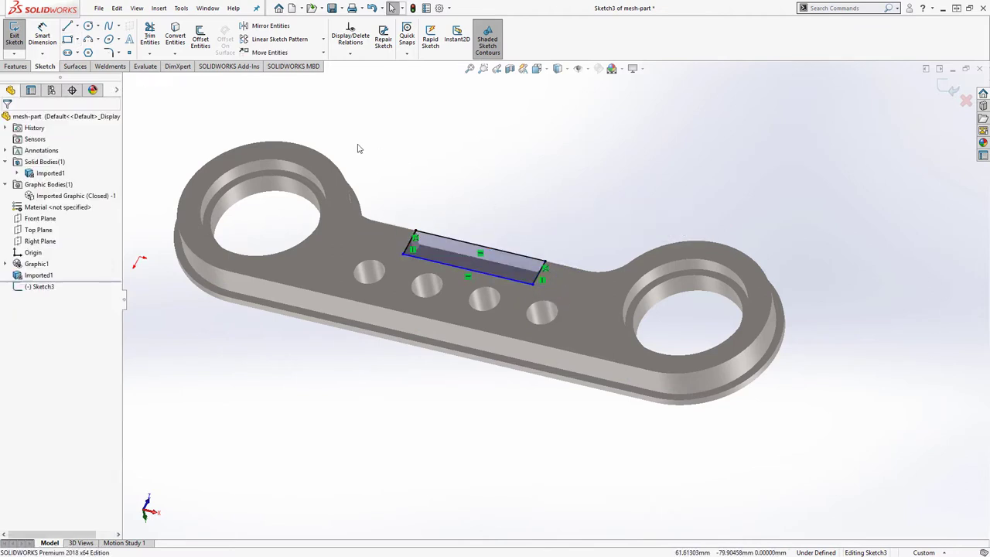
left_click_drag(489, 276, 487, 280)
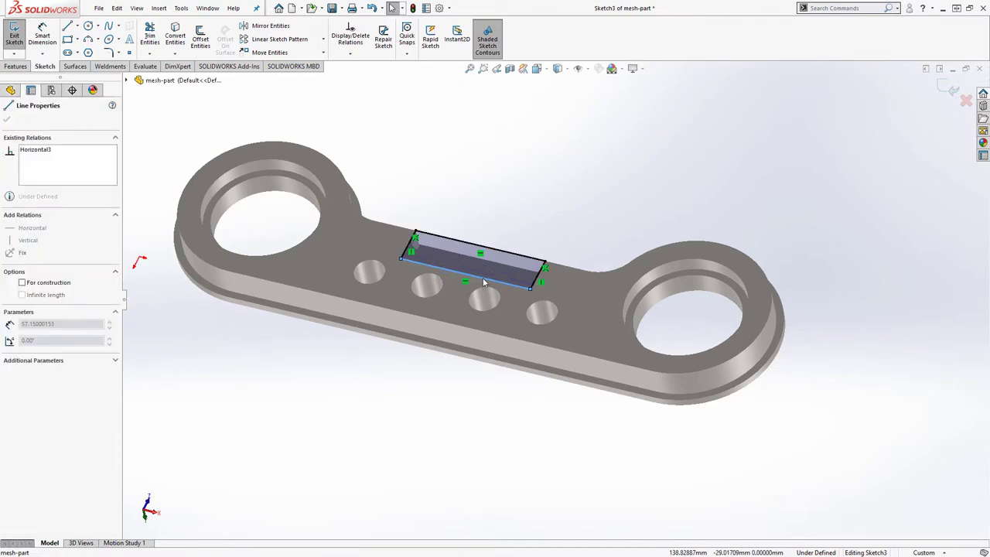
key("Escape")
Extrude the rectangle blind 10 mm as a separate body, with Merge result turned off
left_click(24, 67)
left_click(19, 35)
left_click(34, 232)
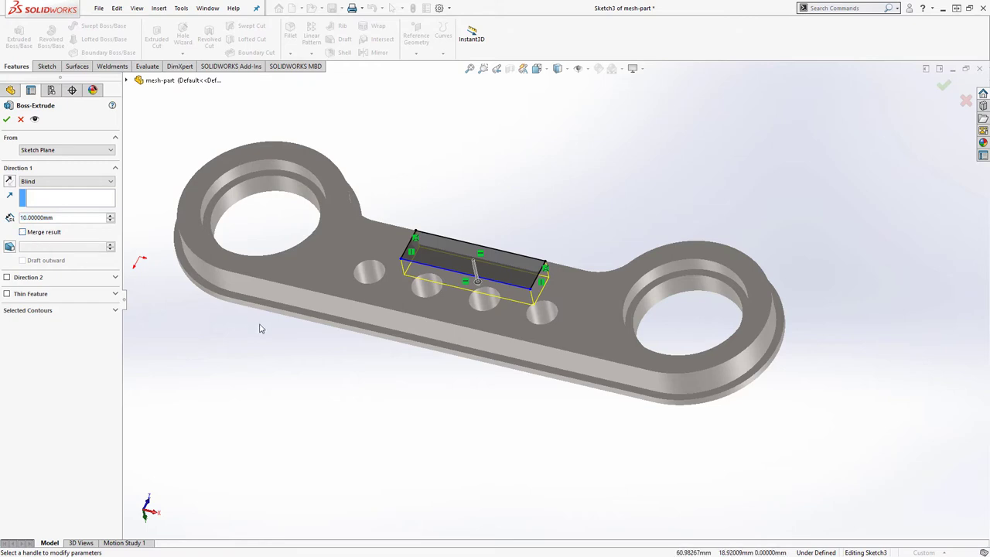
left_click(6, 120)
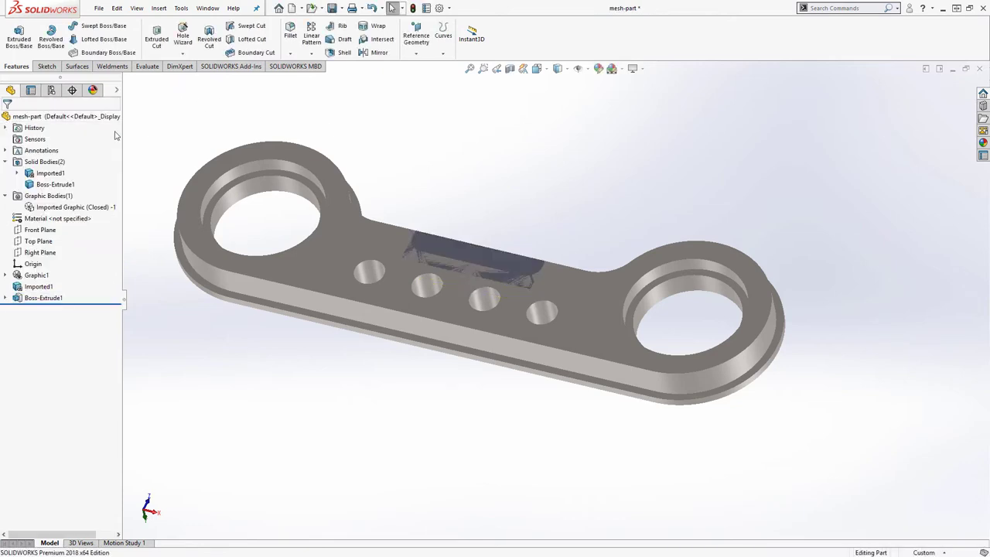
Convert the extruded block to a mesh body without keeping the original body
left_click(54, 186)
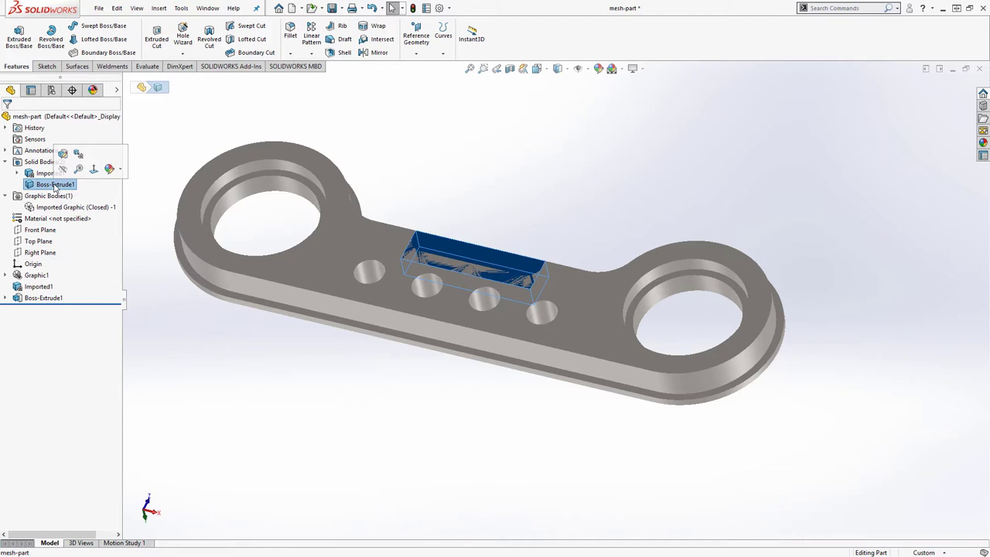
left_click(80, 154)
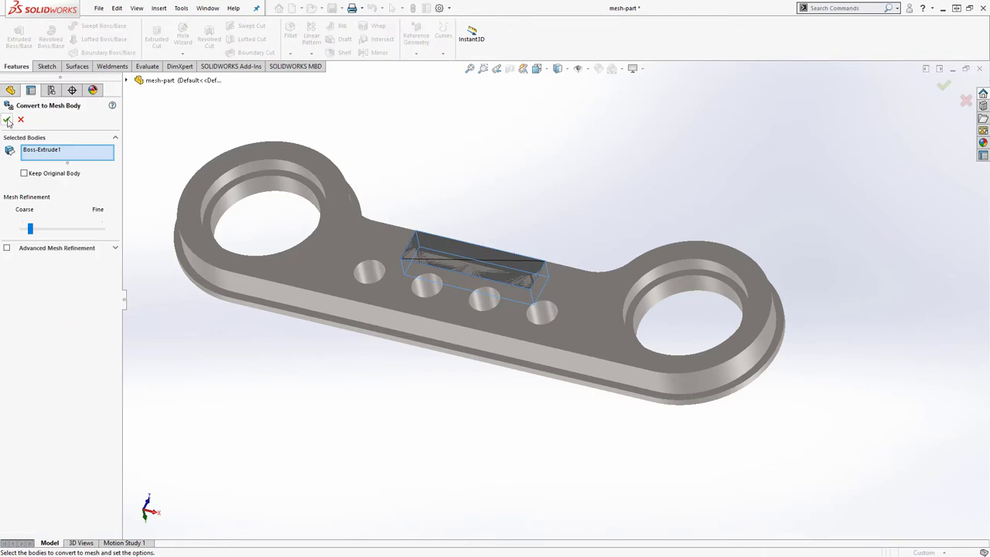
left_click(6, 120)
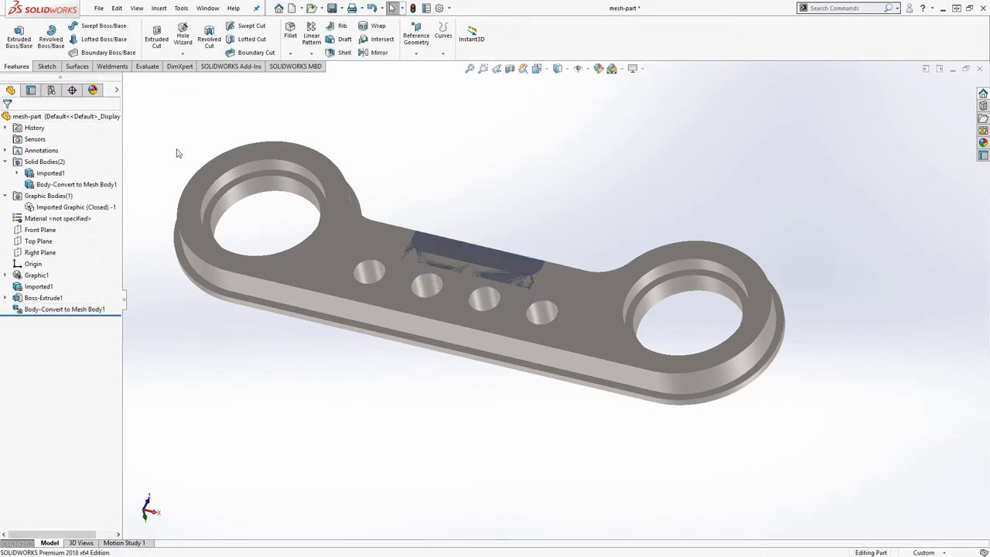
Combine the imported mesh body and the converted block into one body using the Add operation
left_click(52, 173)
left_click(54, 185, "ctrl")
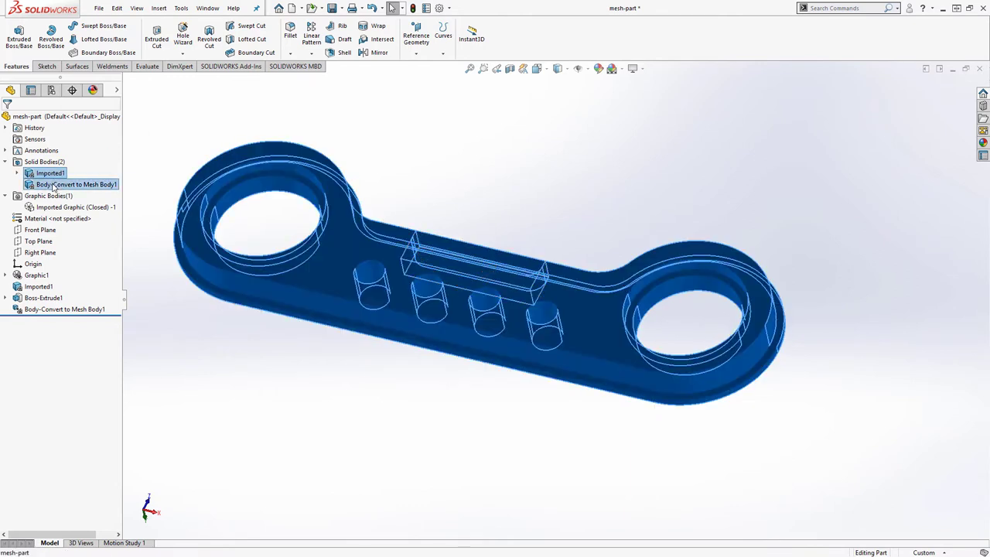
right_click(54, 186)
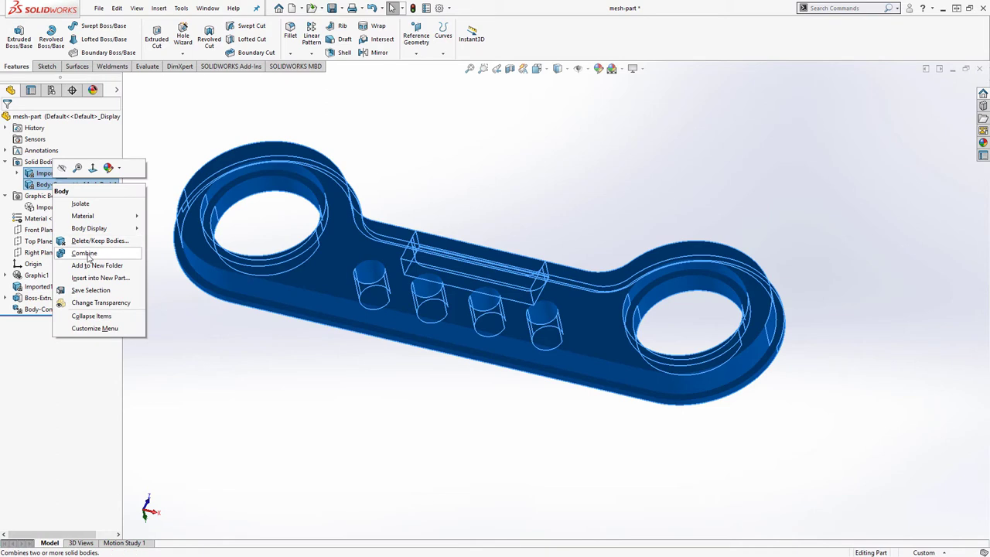
left_click(85, 254)
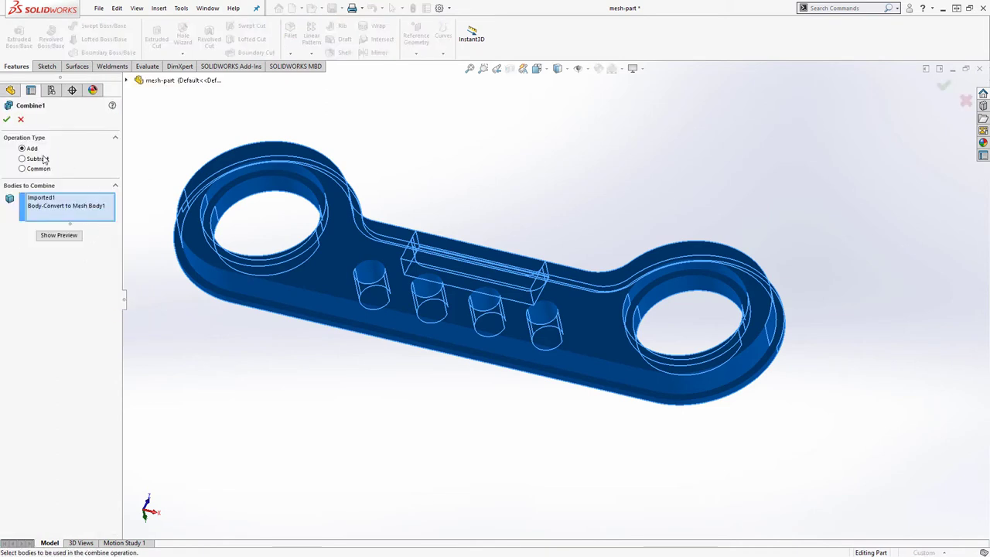
left_click(6, 119)
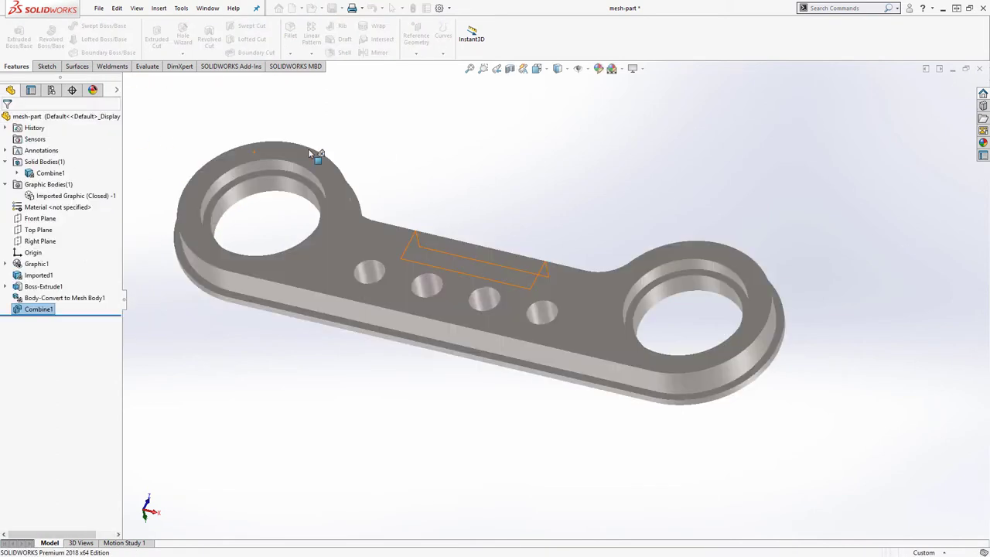
middle_click_drag(547, 422, 500, 424)
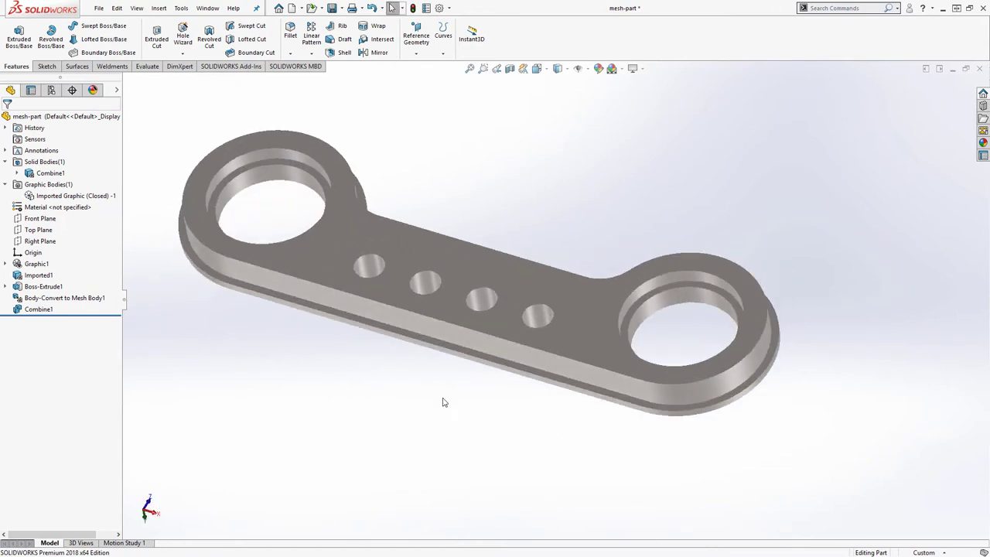
left_click(50, 172)
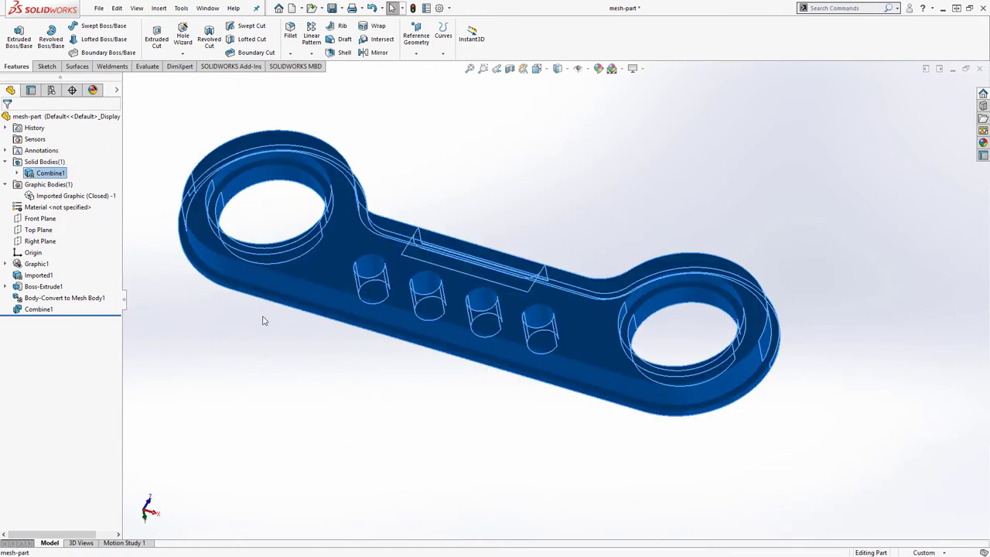
left_click(517, 137)
middle_click_drag(517, 137, 545, 152)
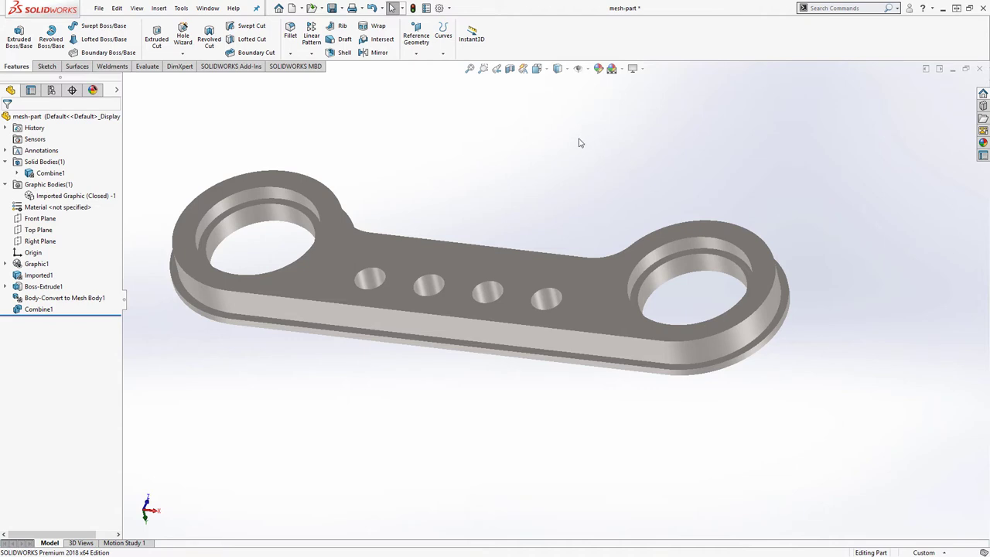
Try to export the part as an STL file named mesh-part2, checking the triangle preview and declining the save
left_click(341, 7)
left_click(348, 34)
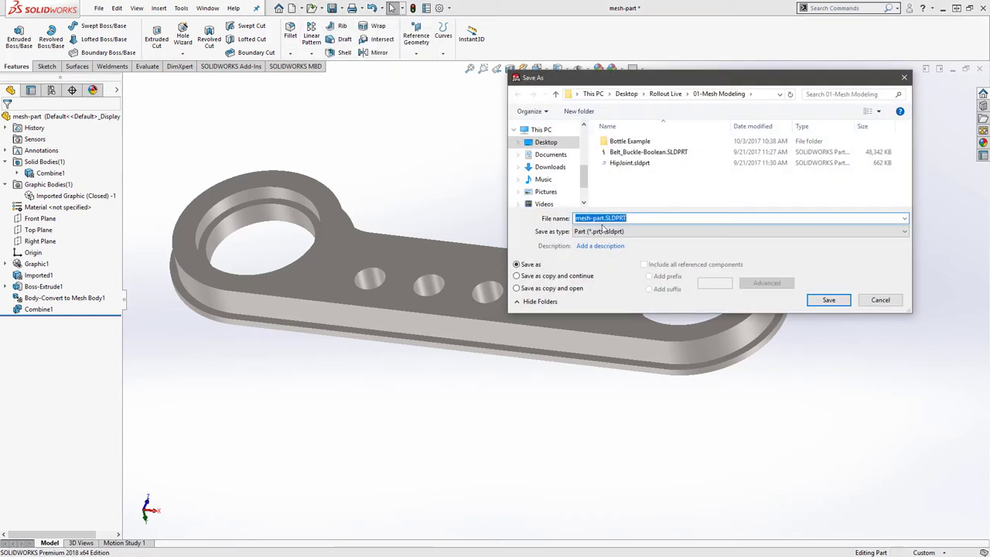
left_click(738, 232)
left_click(588, 349)
left_click(606, 245)
type("2")
left_click(828, 317)
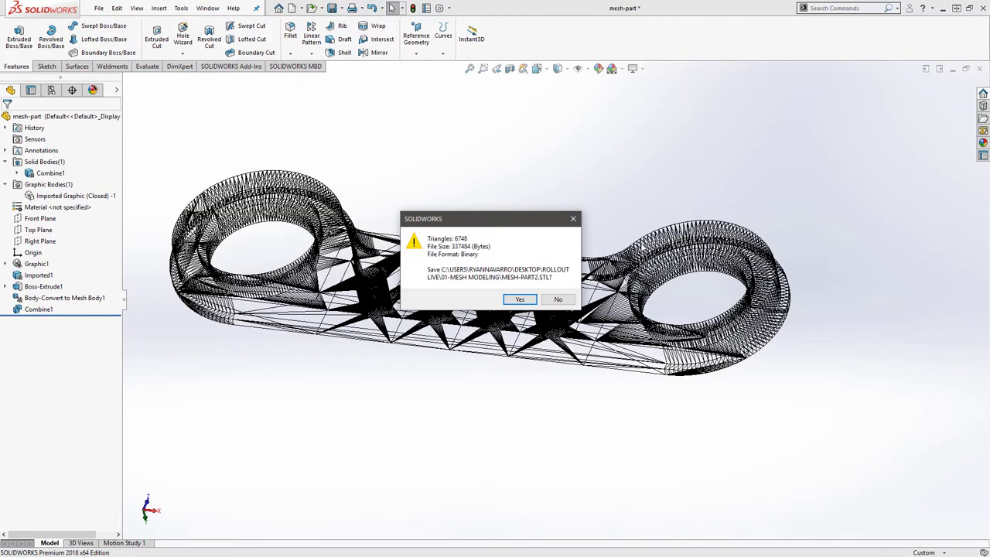
left_click_drag(572, 217, 414, 372)
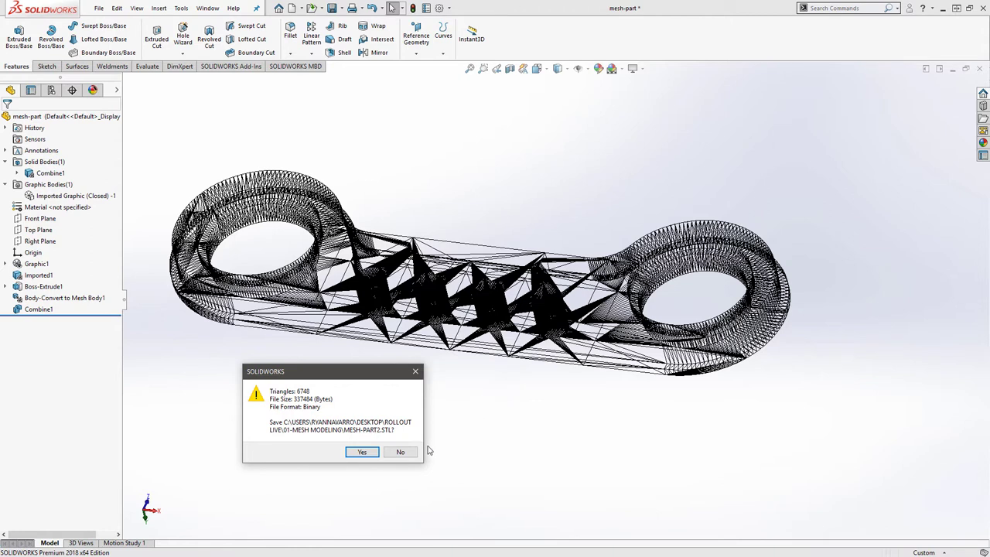
left_click(895, 417)
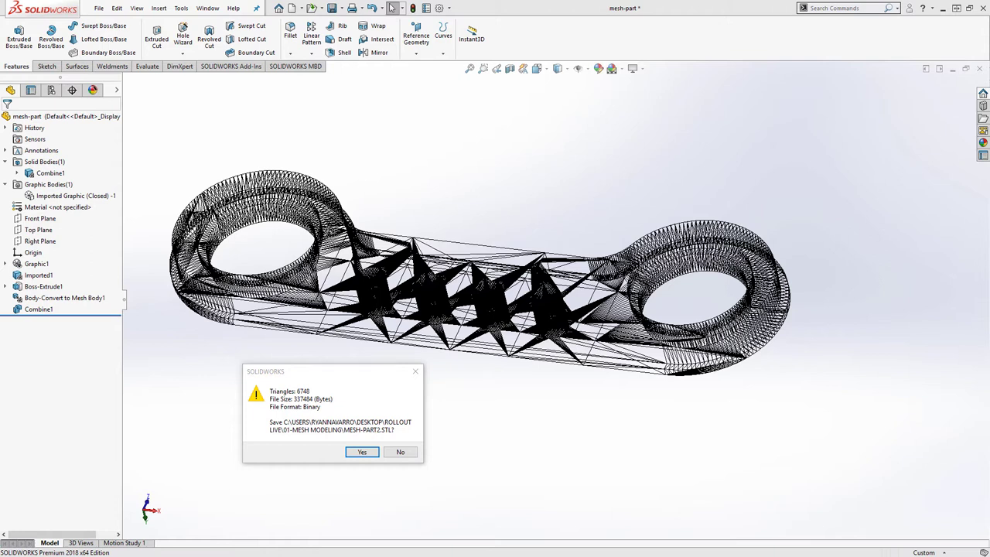
left_click(401, 452)
middle_click_drag(556, 240, 570, 179)
key("Escape")
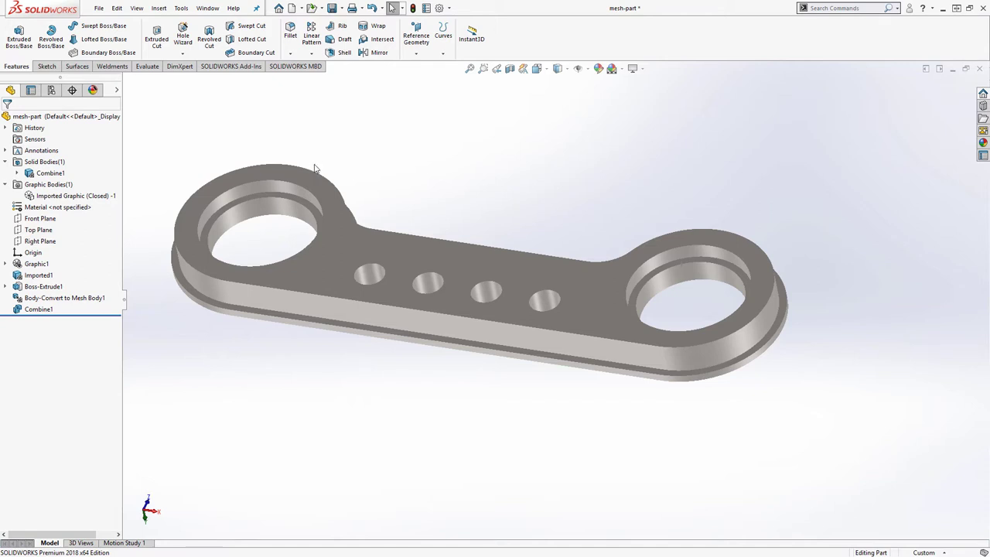
Switch the combined part's display style to Shaded With Edges to examine its facets
left_click(565, 68)
left_click(560, 84)
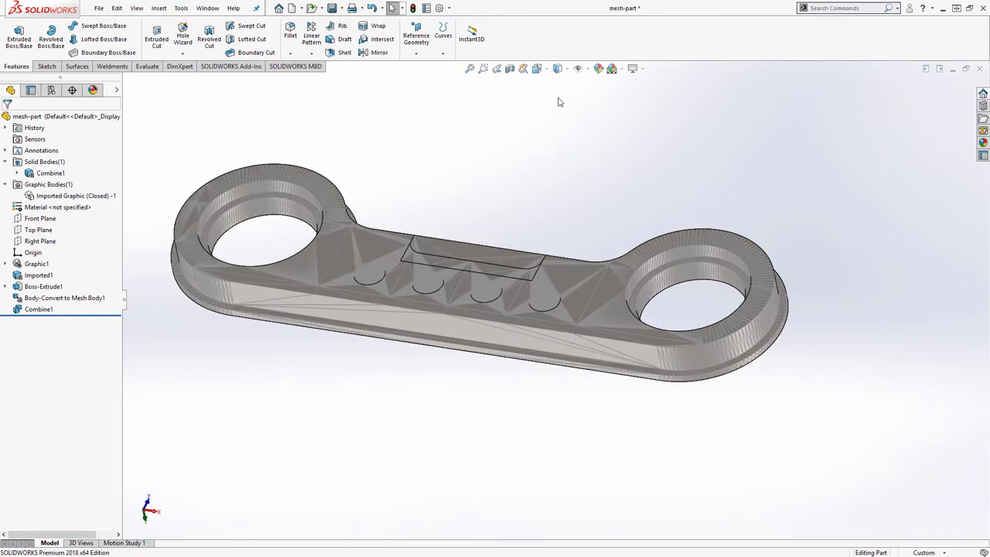
middle_click_drag(535, 165, 541, 186)
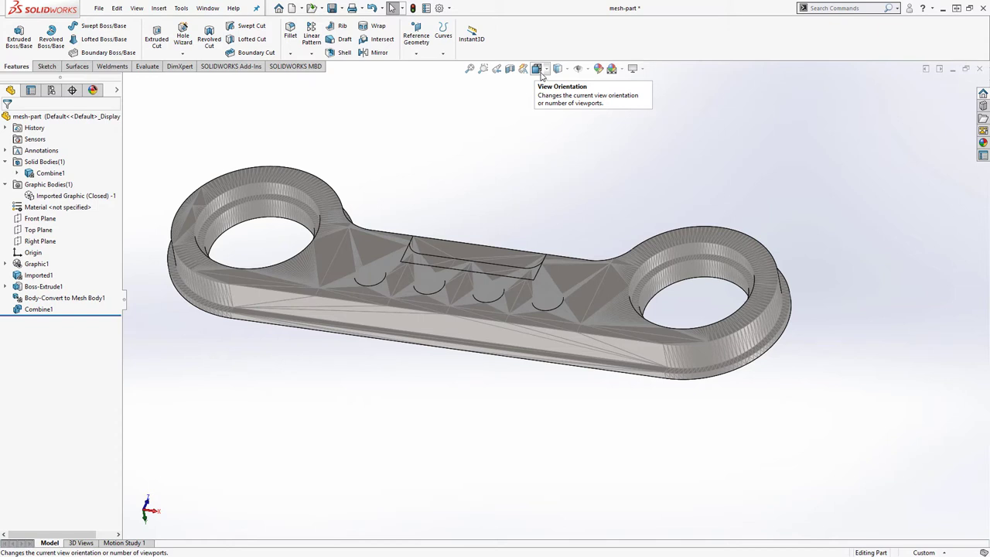
left_click(542, 77)
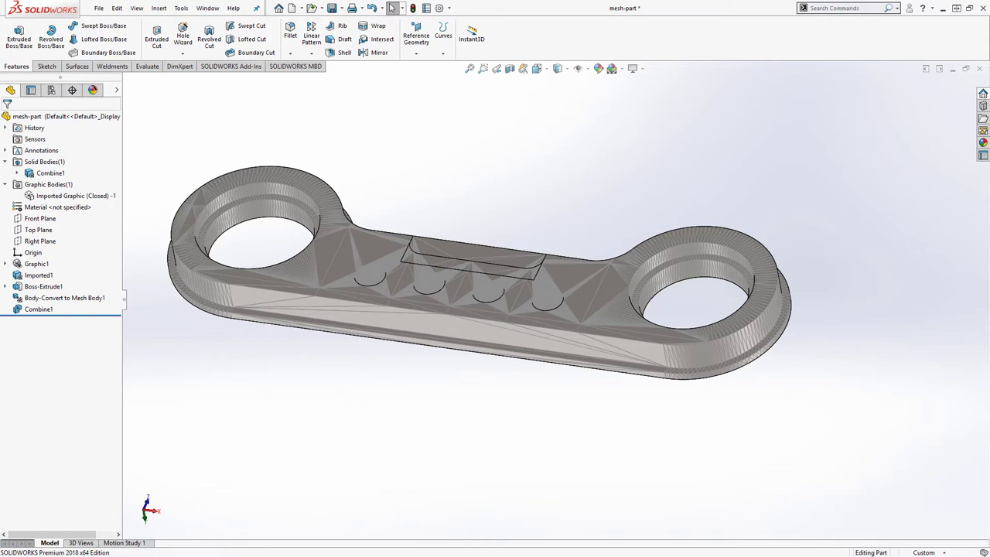
mouse_move(533, 147)
middle_mouse_down()
mouse_move(536, 193)
mouse_move(528, 145)
middle_mouse_up()
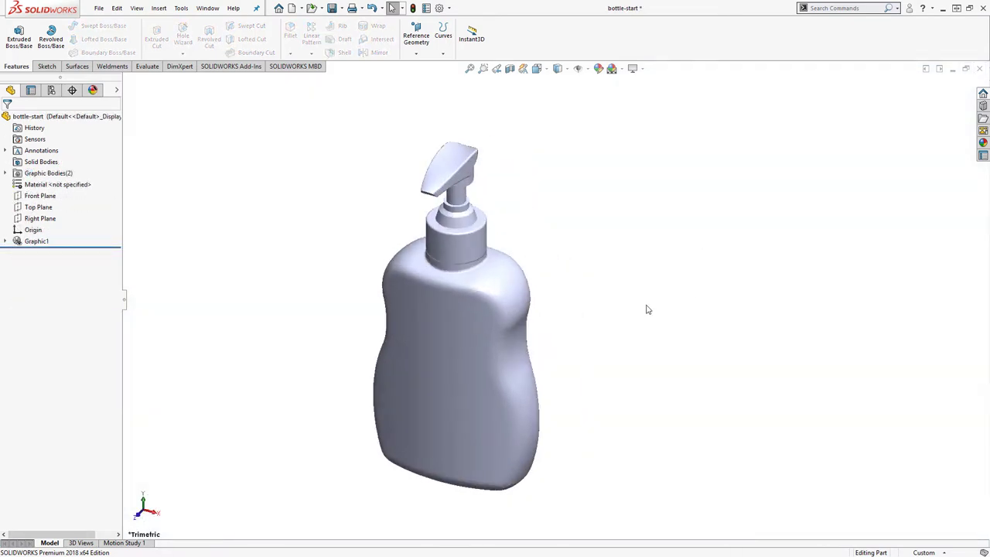
Examine the graphic bottle's facets in Shaded With Edges display and restore plain shading
middle_click_drag(648, 309, 606, 274)
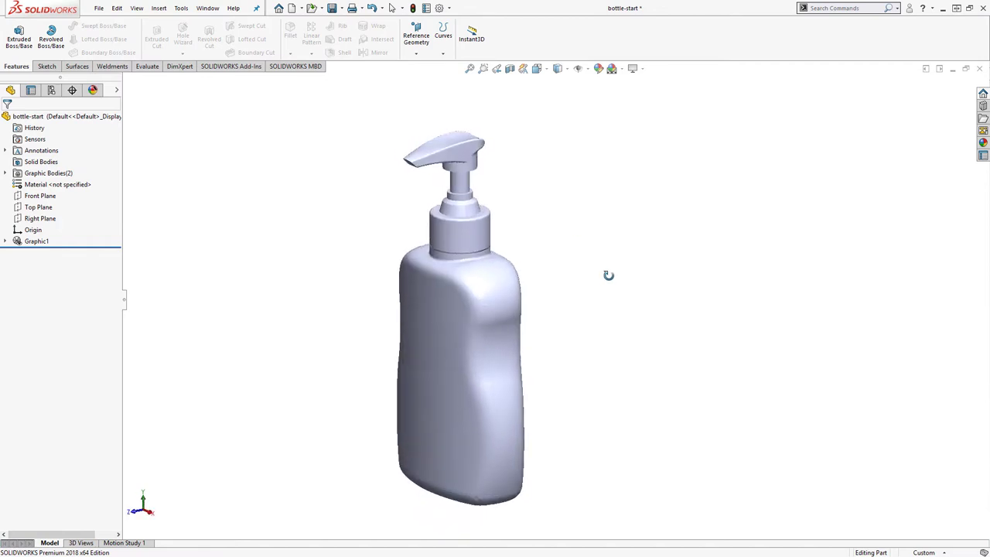
left_click(563, 70)
left_click(560, 83)
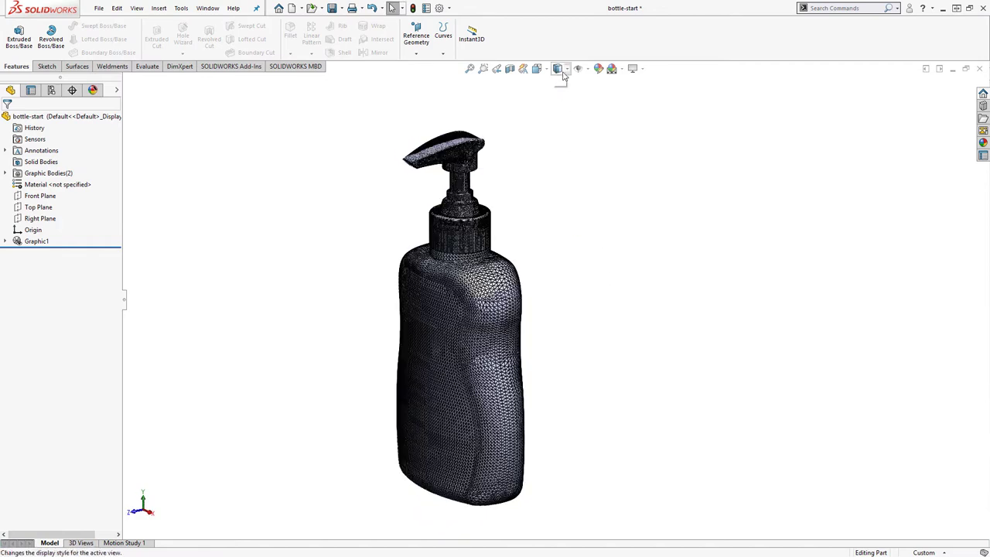
left_click(559, 69)
left_click(559, 97)
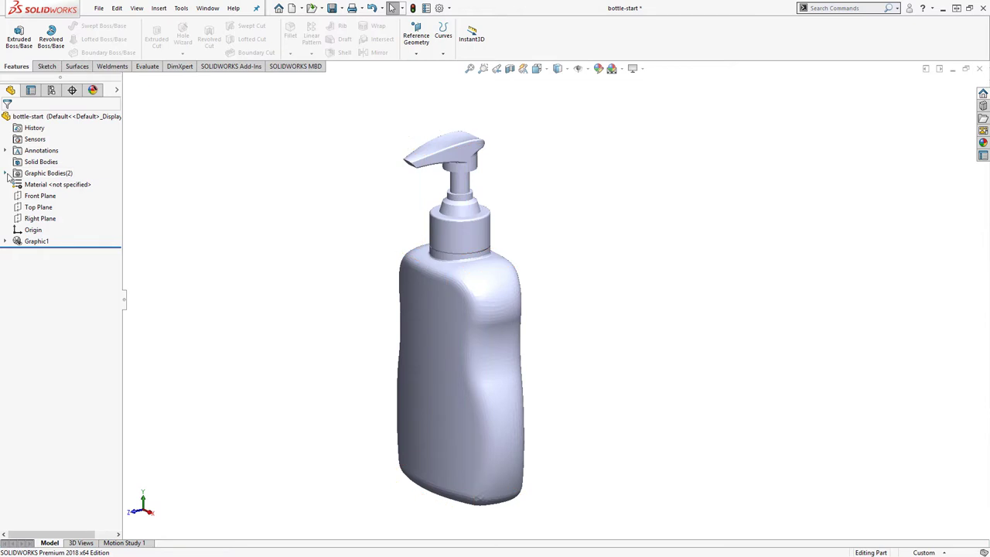
Hide the pump's graphic body so that only the bottle remains shown
left_click(6, 173)
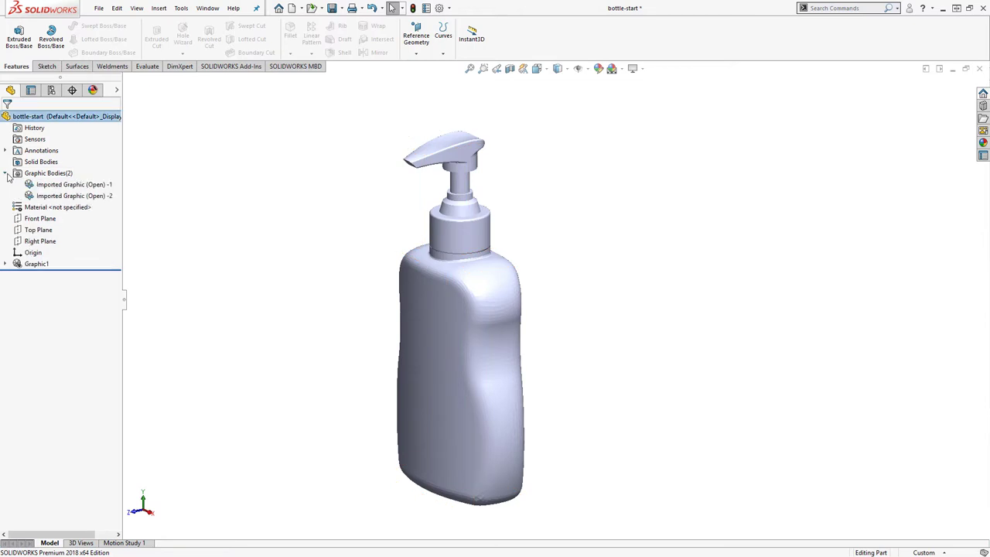
left_click(43, 196)
right_click(45, 196)
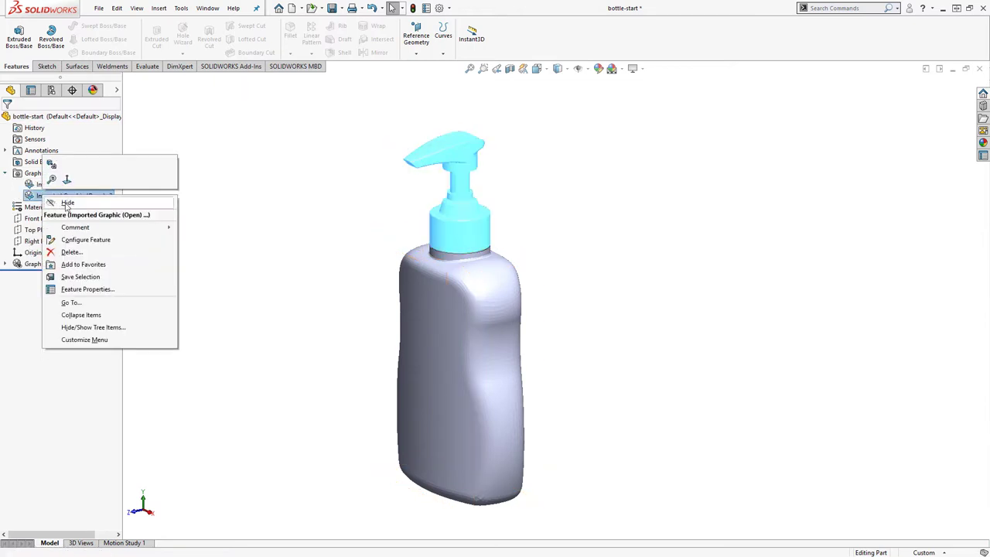
left_click(67, 202)
middle_click_drag(354, 298, 595, 380)
scroll(552, 271, "down", 2)
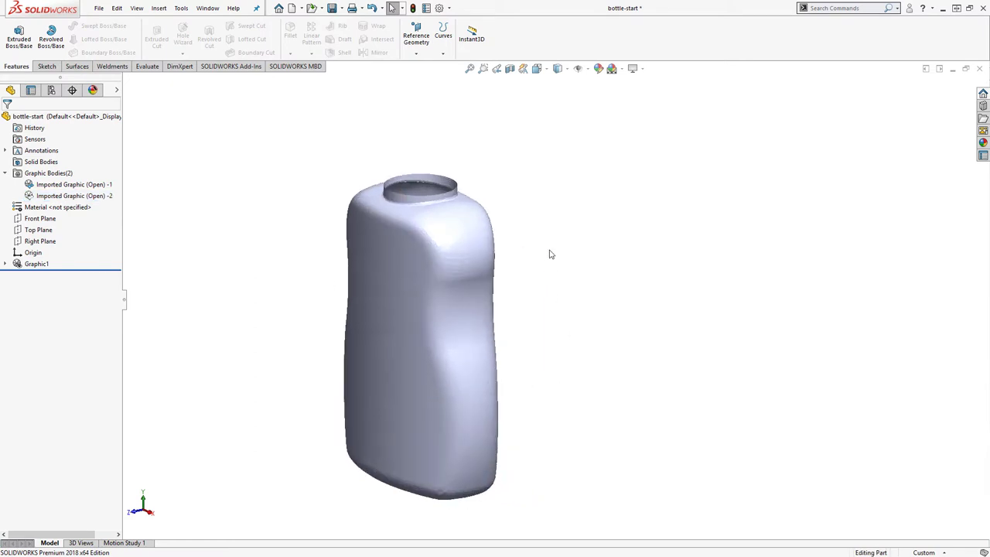
Examine the bottle's interior with a graphics-only section parallel to the Front Plane, offset 2 mm, and cancel the section view
left_click(511, 69)
mouse_move(380, 276)
left_mouse_down()
mouse_move(350, 280)
mouse_move(363, 283)
left_mouse_up()
left_click(62, 276)
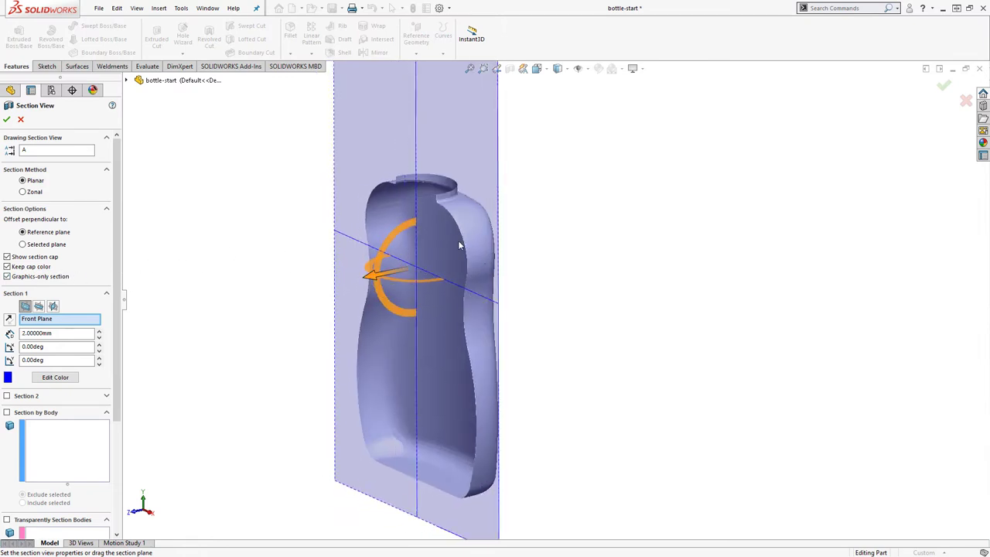
middle_click_drag(460, 224, 489, 236)
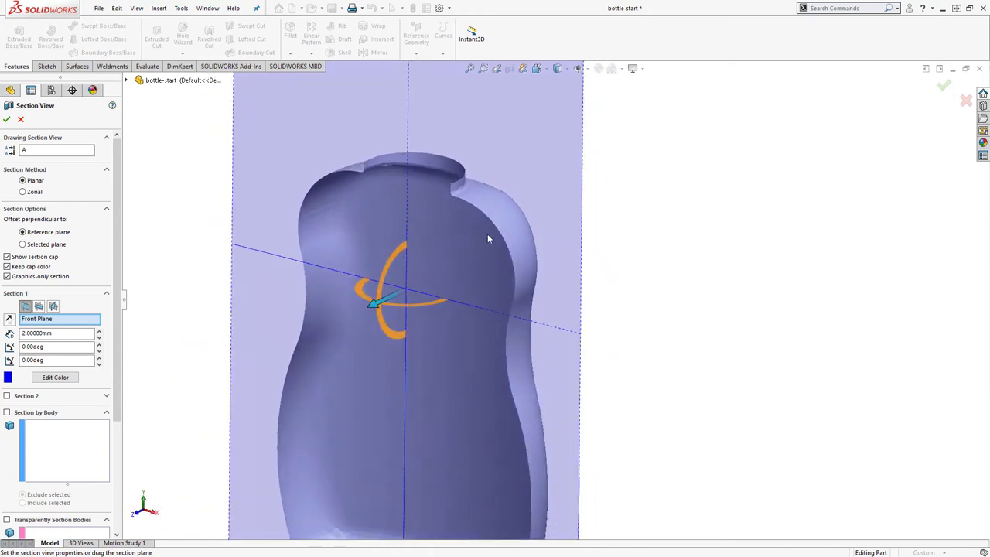
middle_click_drag(727, 380, 720, 349)
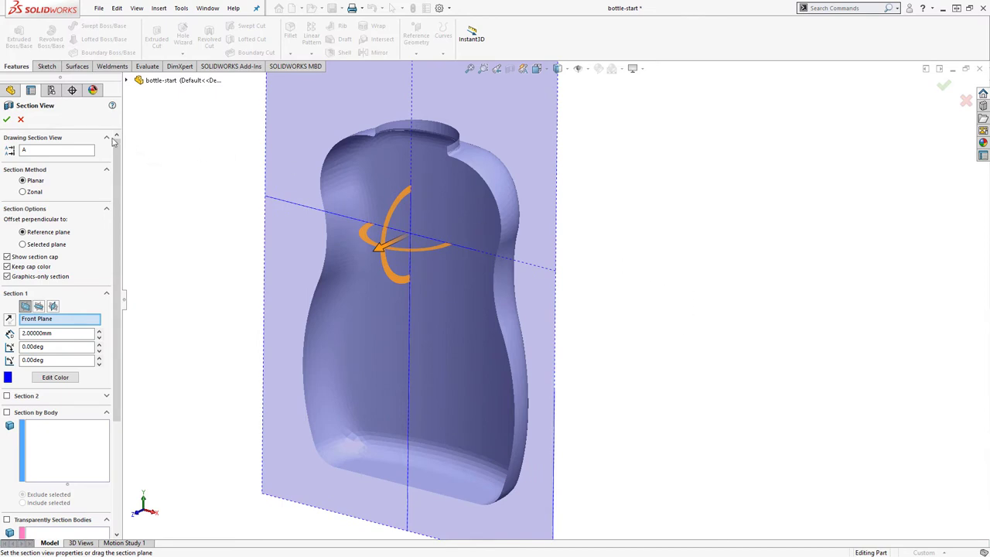
left_click(21, 120)
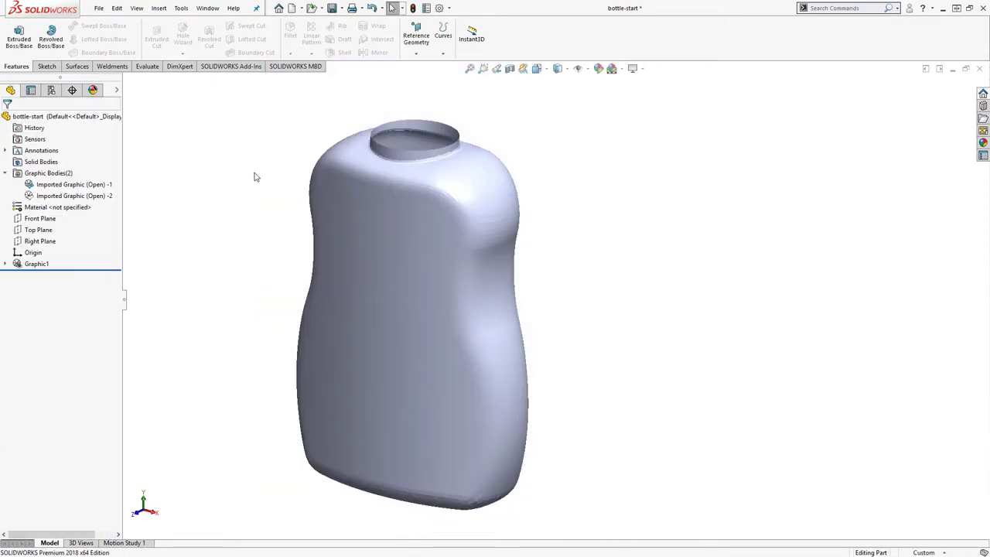
Convert the bottle's graphic body to a mesh body without grouping facets into faces
right_click(55, 188)
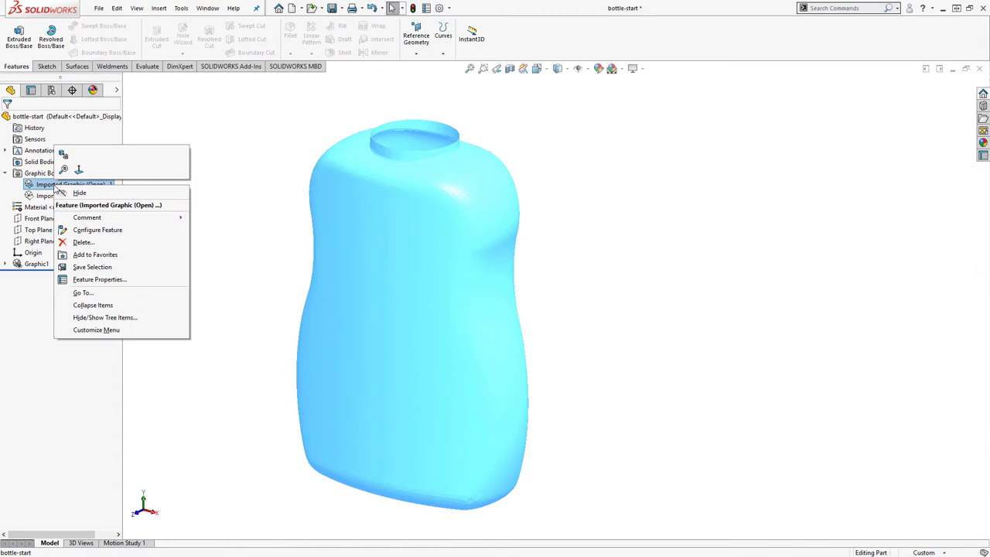
left_click(65, 158)
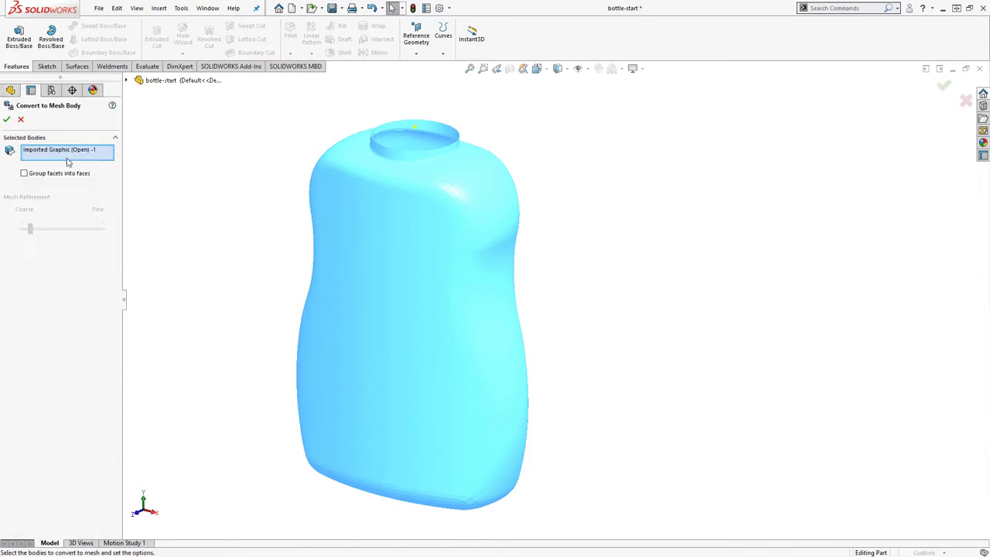
left_click(6, 119)
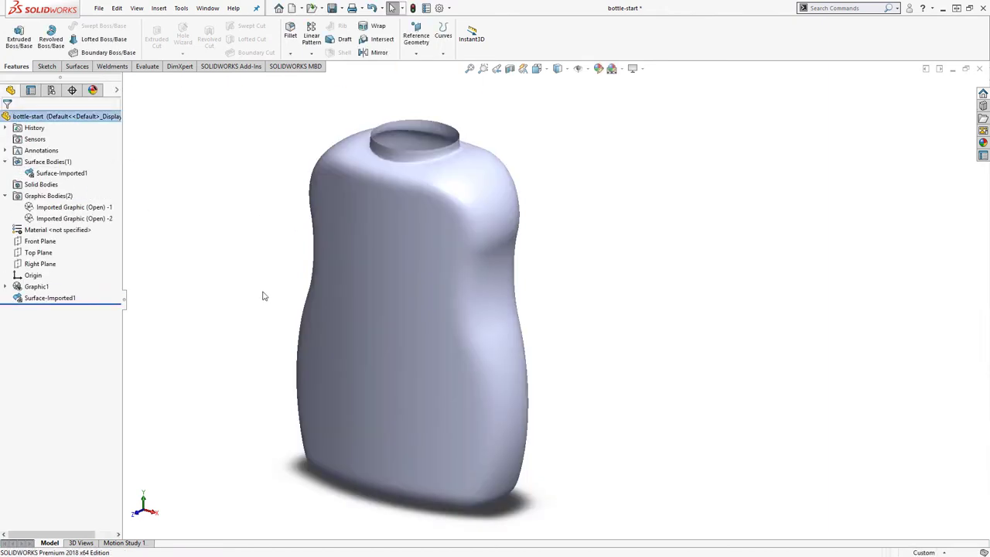
Inspect the converted bottle's surface smoothness with Zebra Stripes and turn the stripes off again
left_click(147, 67)
left_click(284, 39)
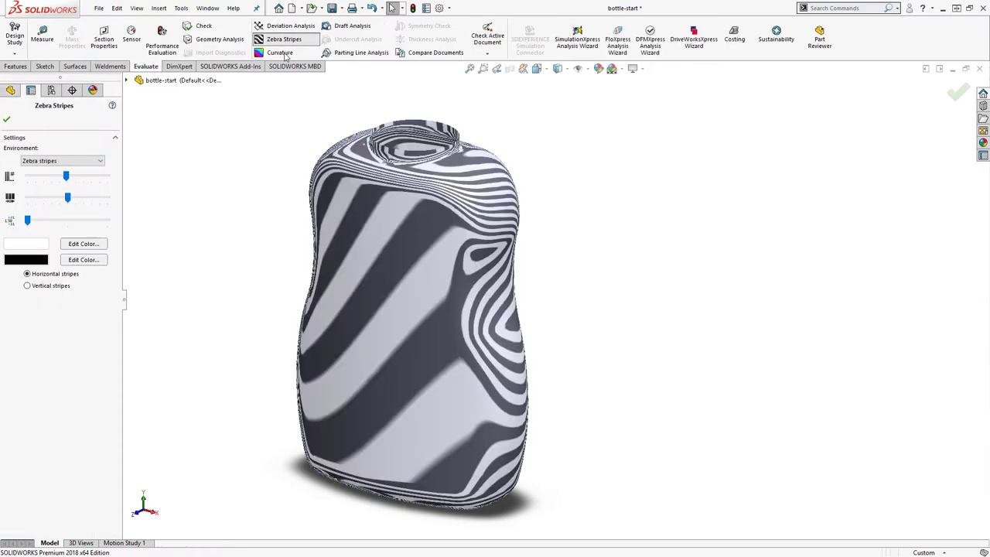
middle_click_drag(323, 114, 361, 148)
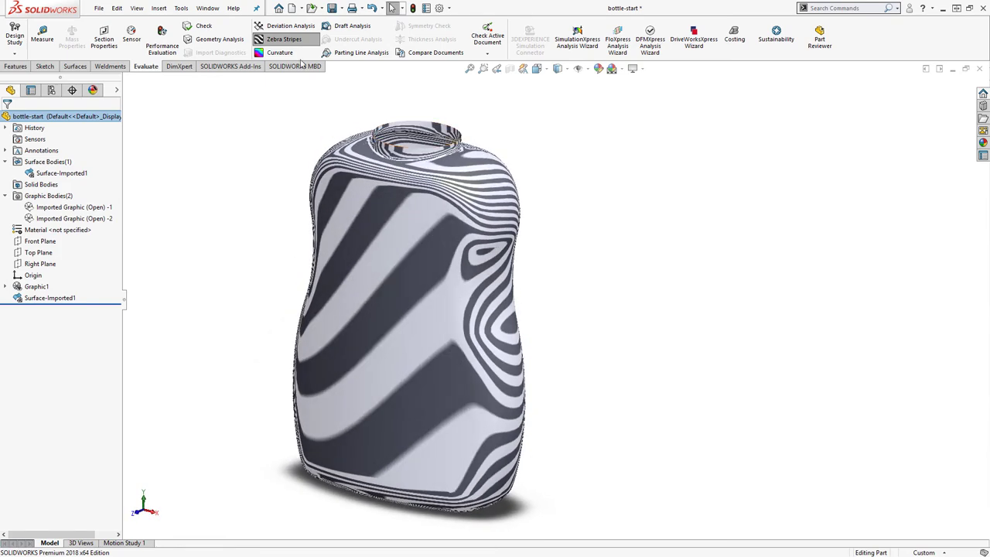
left_click(293, 41)
mouse_move(478, 179)
middle_mouse_down()
mouse_move(453, 150)
mouse_move(463, 178)
middle_mouse_up()
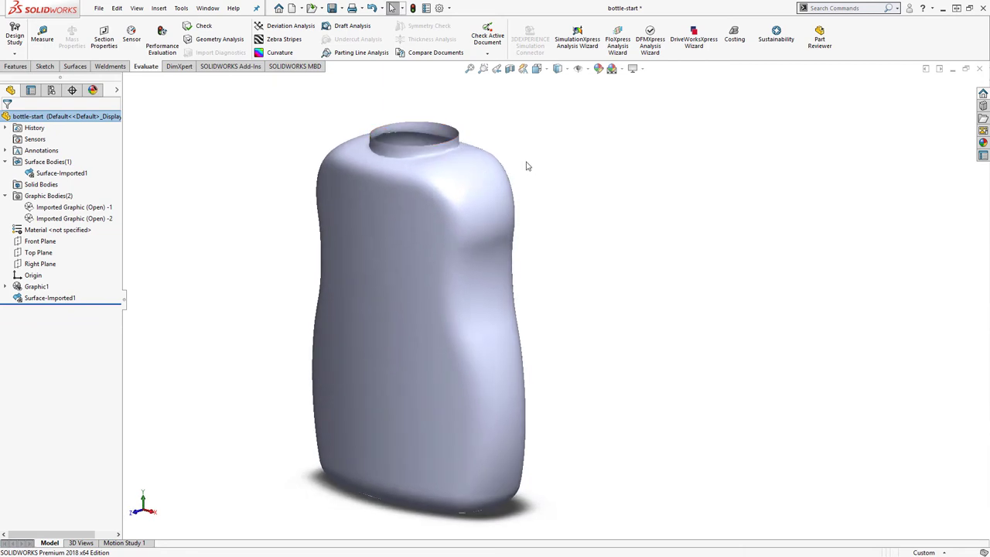
Check the converted bottle surface's triangles in Shaded With Edges display and return to plain shading
left_click(556, 70)
left_click(562, 83)
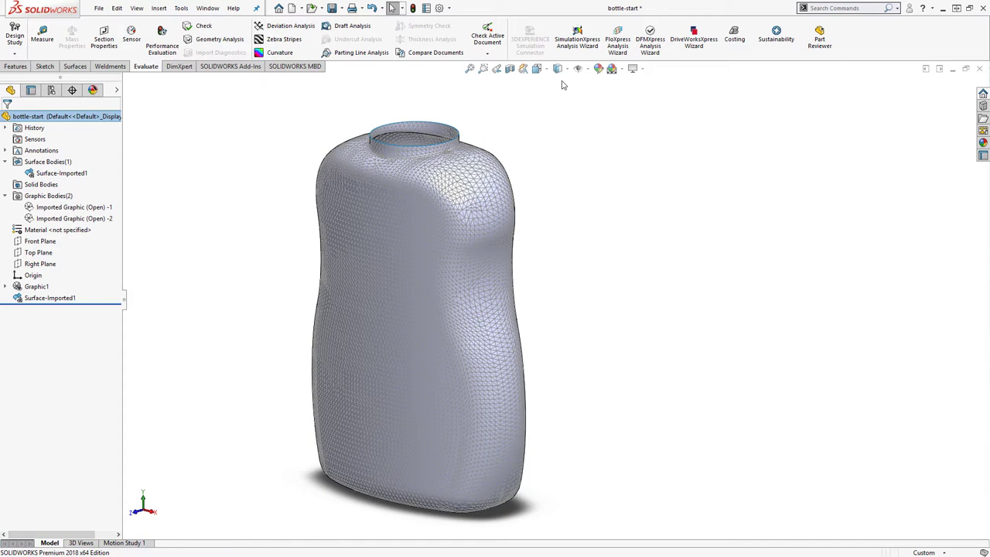
left_click(558, 69)
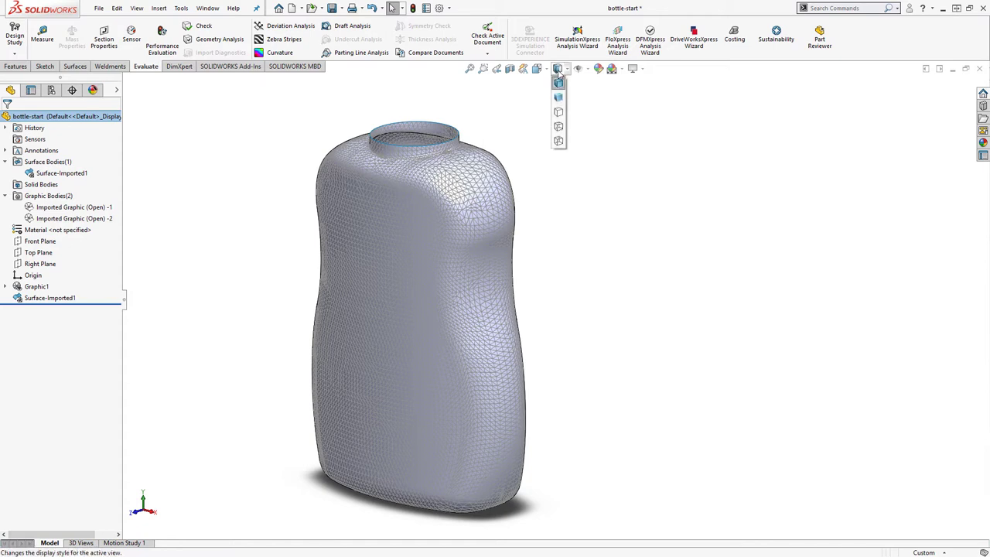
left_click(560, 99)
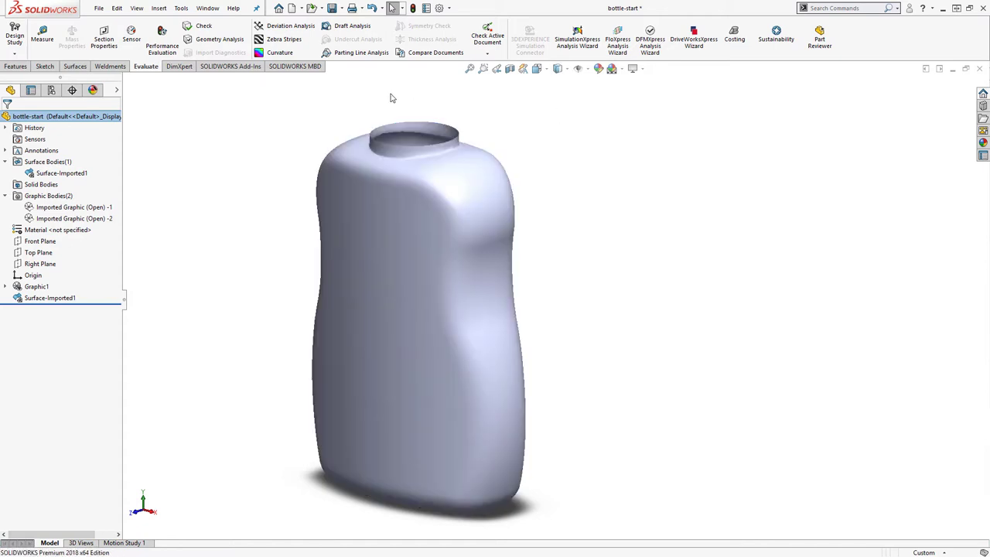
Thicken the imported bottle surface by 0.75 mm into a solid body
left_click(77, 66)
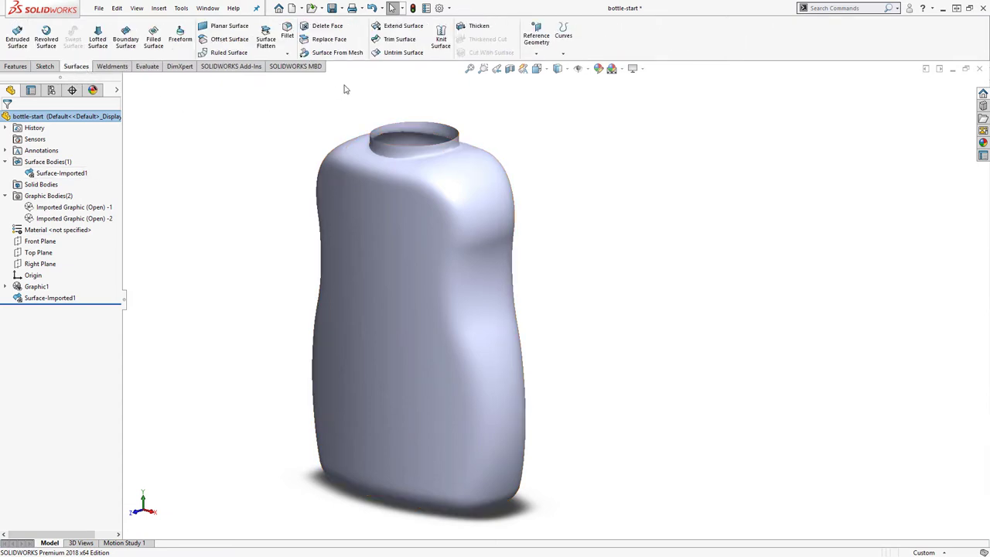
left_click(473, 28)
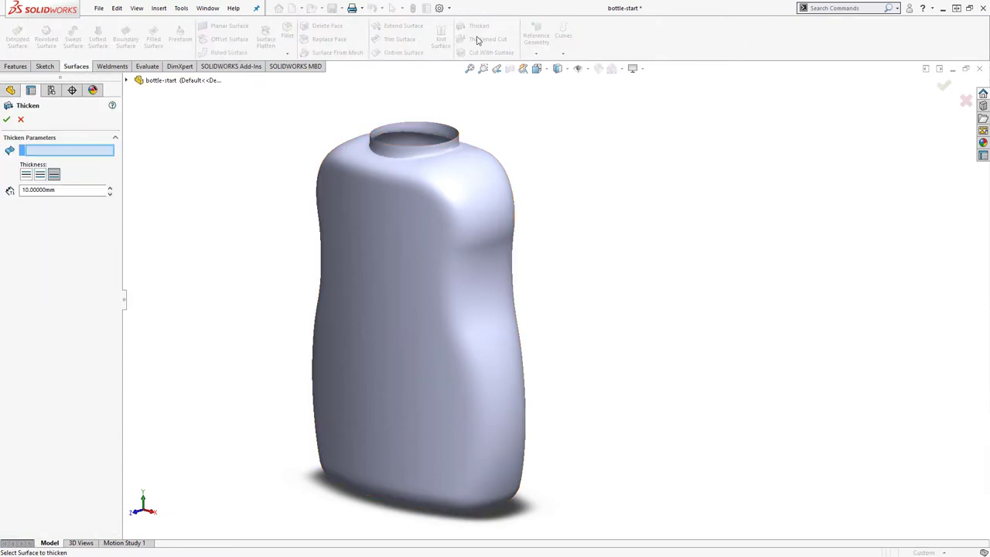
left_click(475, 155)
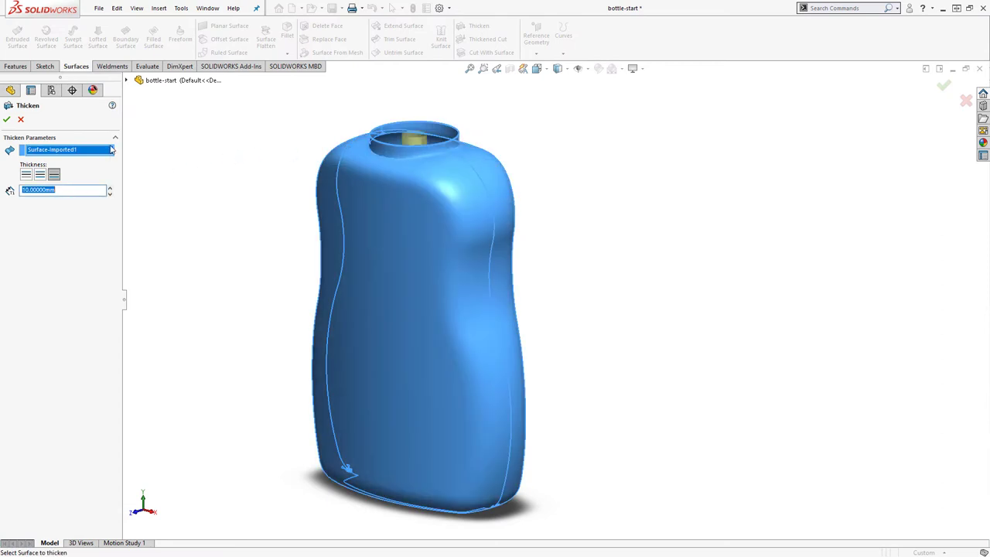
type("175")
key("Return")
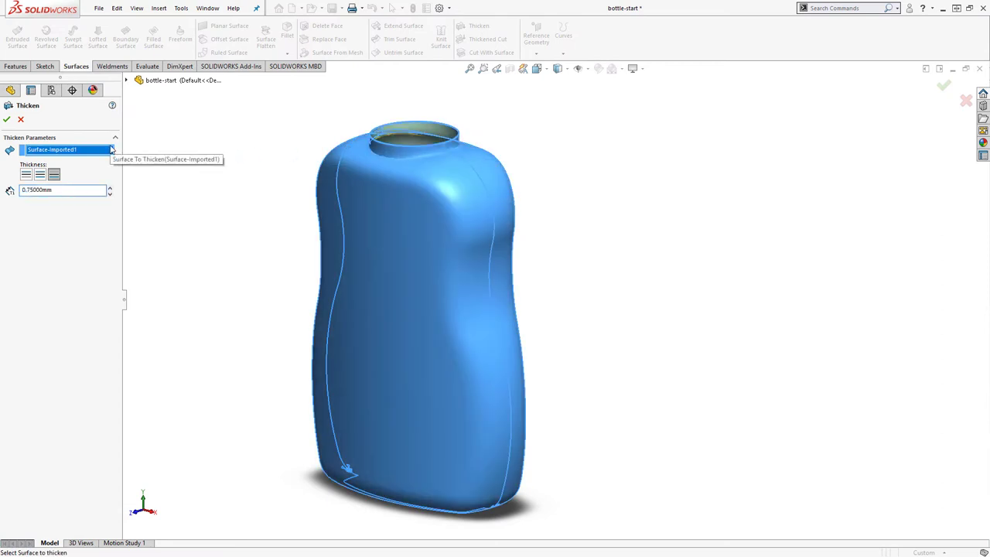
left_click(7, 119)
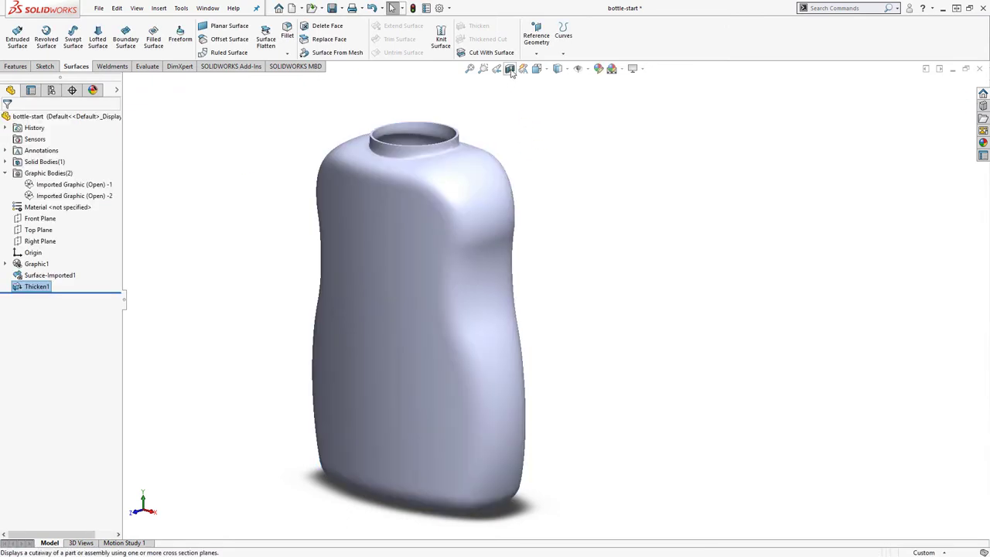
Expand the solid bodies folder, highlight the thickened body in the model, and clear the selection
left_click(6, 161)
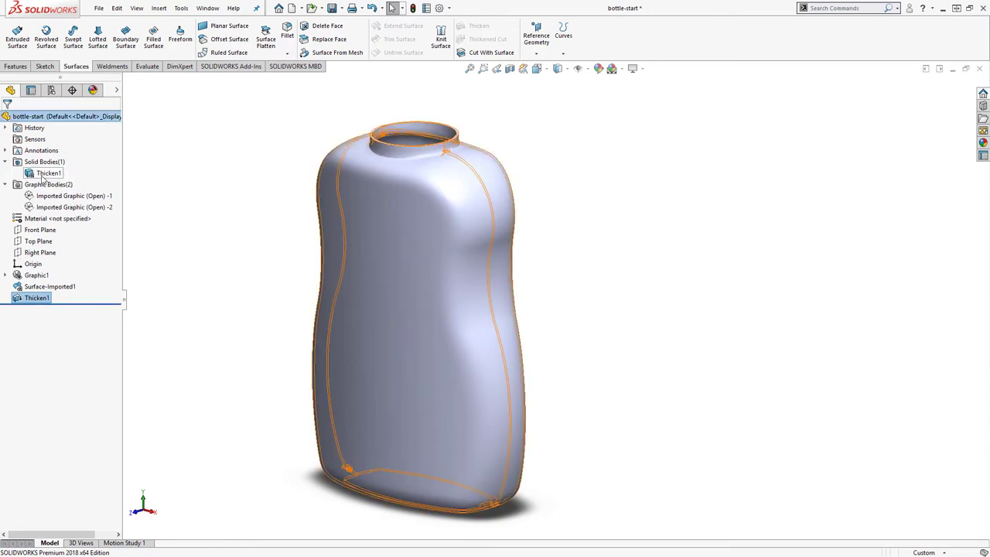
left_click(46, 173)
left_click(513, 85)
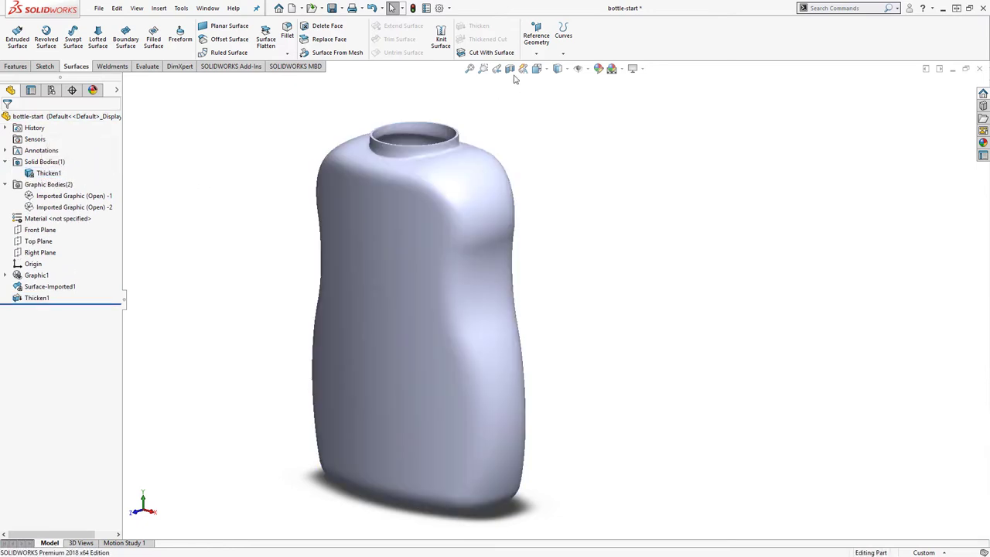
Examine the thickened bottle's wall in a section view through the Front Plane, then cancel the section
left_click(509, 69)
middle_click_drag(518, 151, 525, 209)
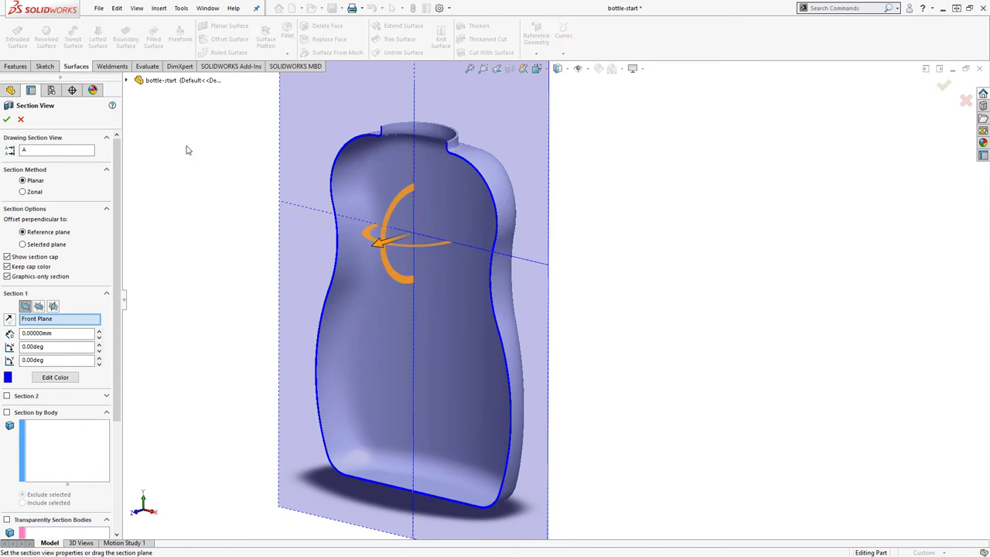
left_click(21, 119)
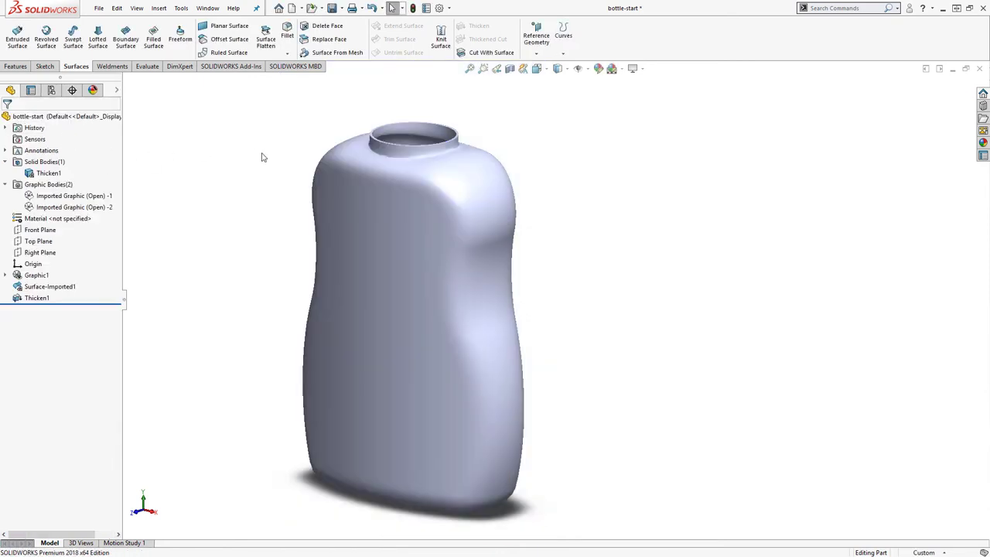
Insert the bottle-thread.SLDPRT part at the origin onto the bottle neck, accepting its location without further moves
scroll(486, 158, "up", 2)
left_click(158, 8)
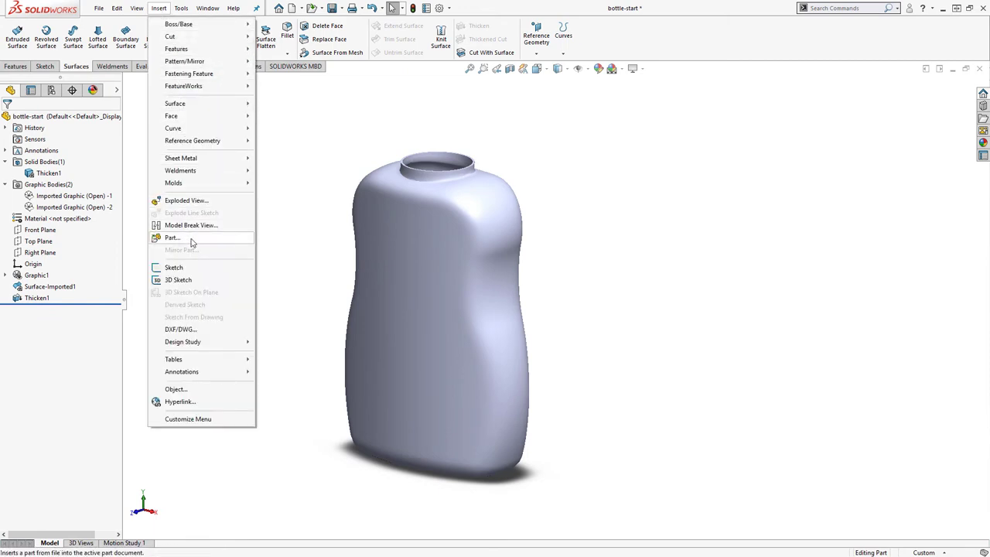
left_click(192, 239)
left_click(247, 151)
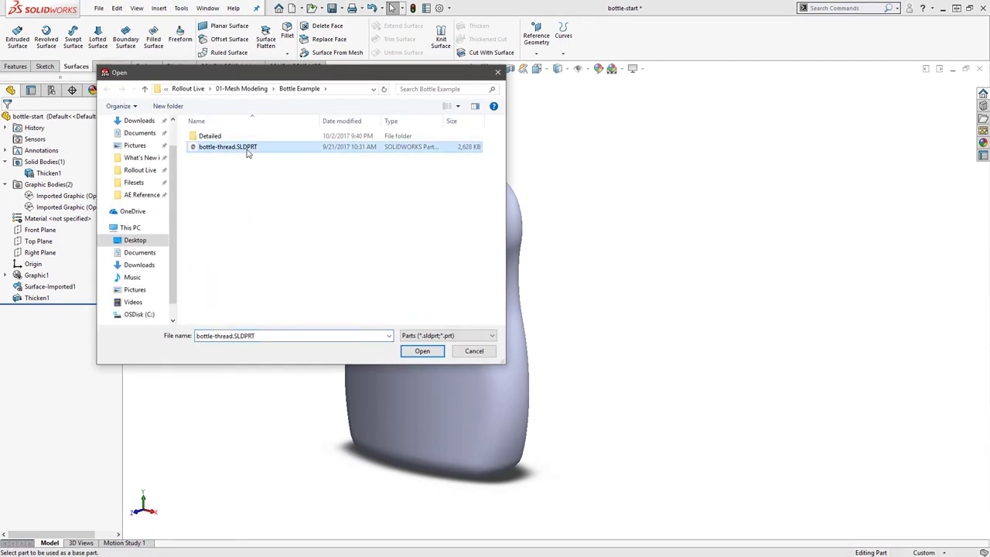
left_click(421, 350)
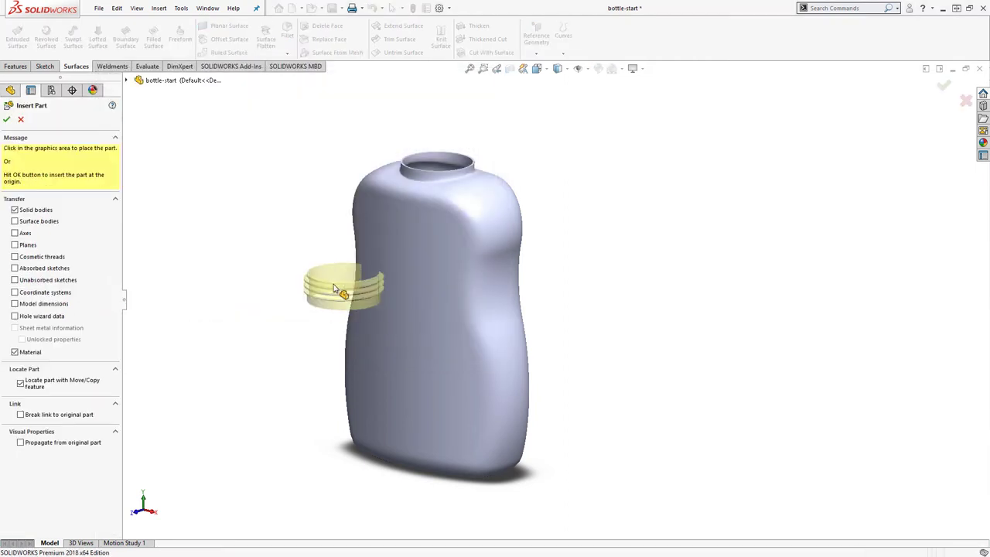
left_click(6, 119)
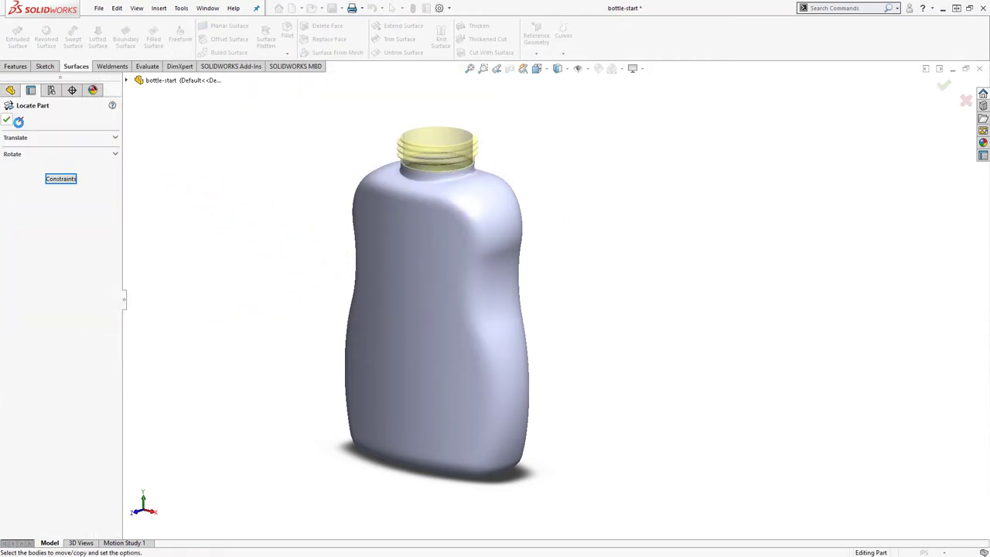
scroll(562, 224, "down", 3)
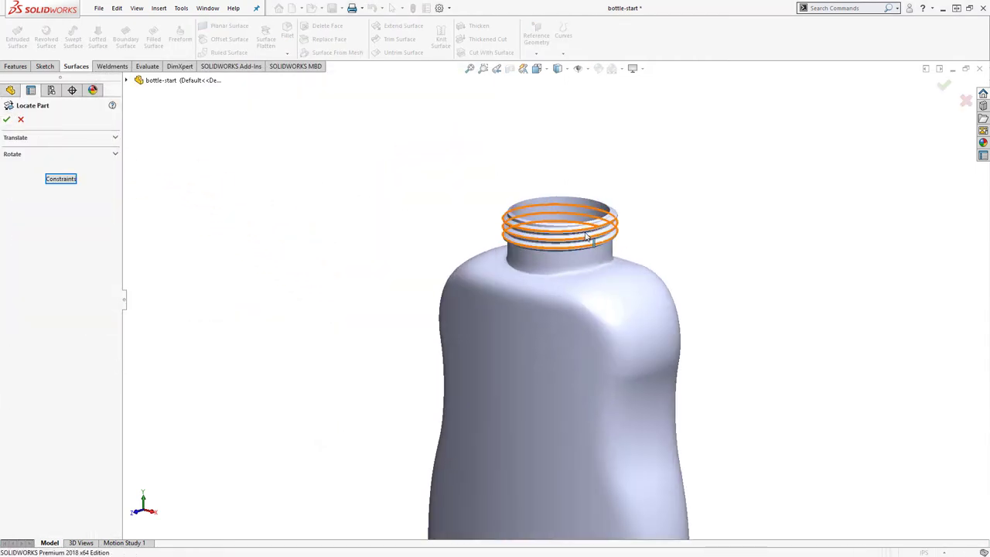
left_click(6, 119)
scroll(735, 323, "down", 3)
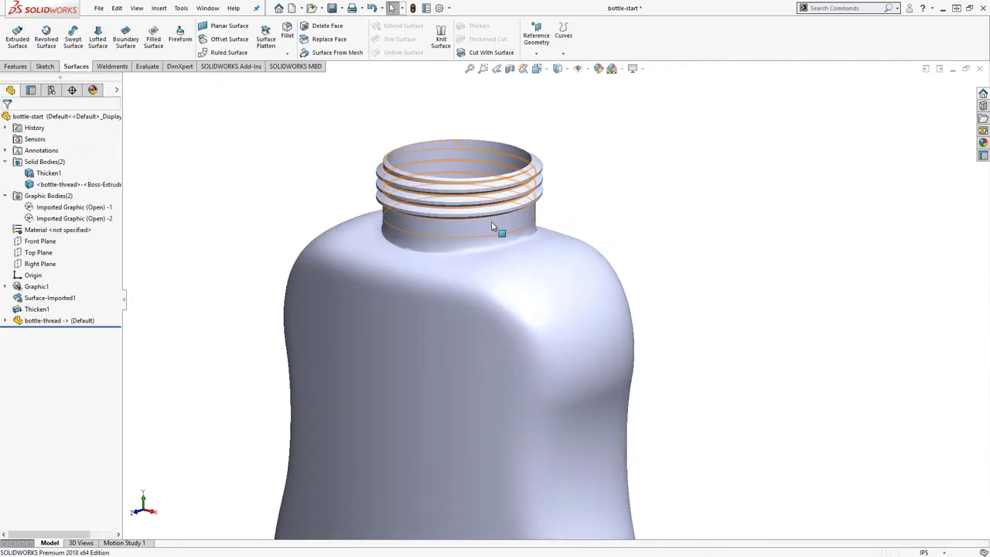
Convert the inserted bottle-thread solid body to a mesh body
left_click(46, 185)
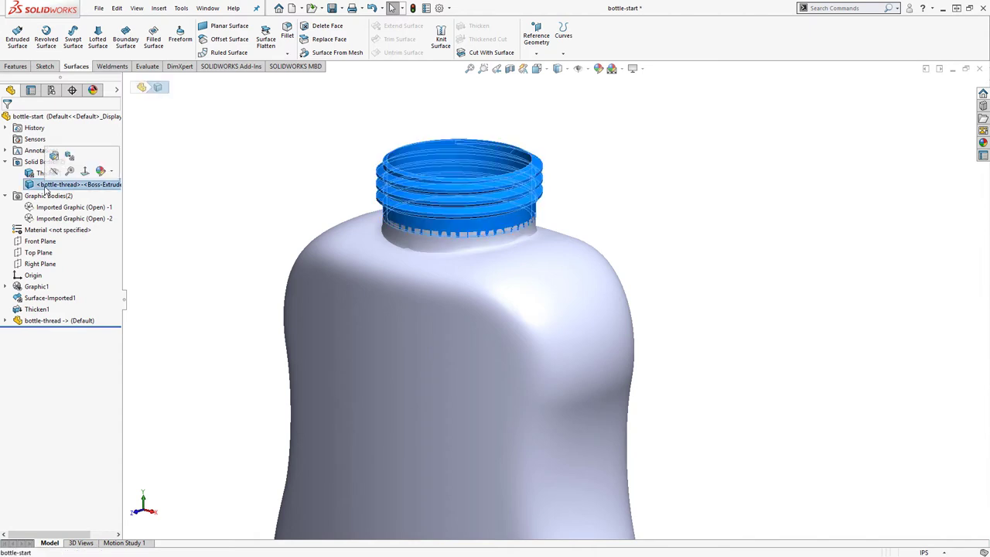
left_click(70, 157)
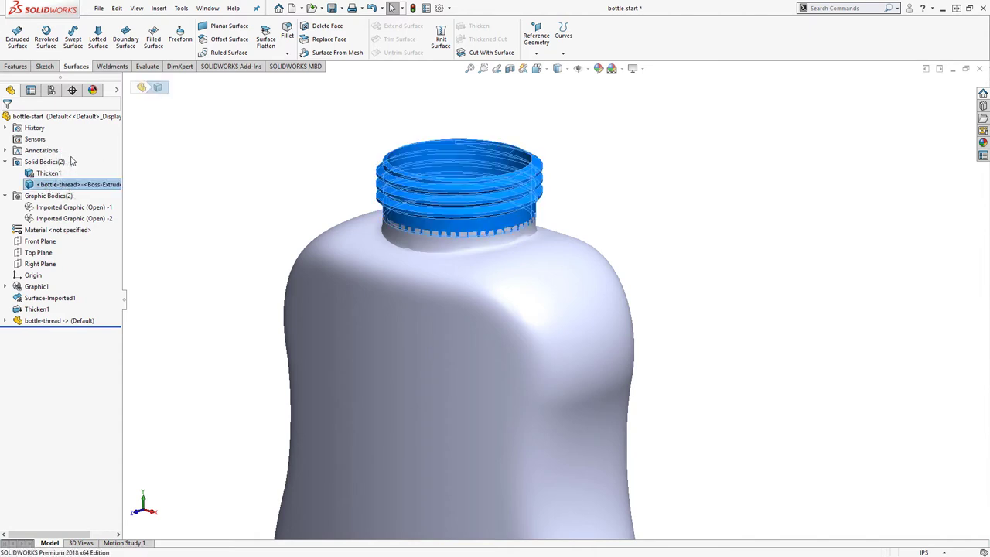
left_click(6, 119)
Combine the mesh thread body with the thickened bottle body into a single solid body
left_click(53, 186)
left_click(48, 173, "ctrl")
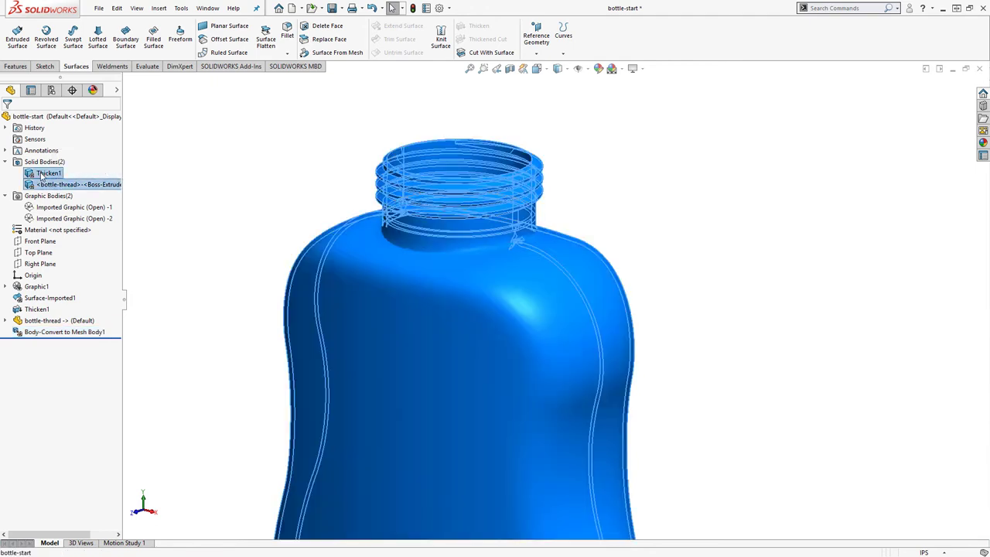
right_click(47, 174)
left_click(72, 242)
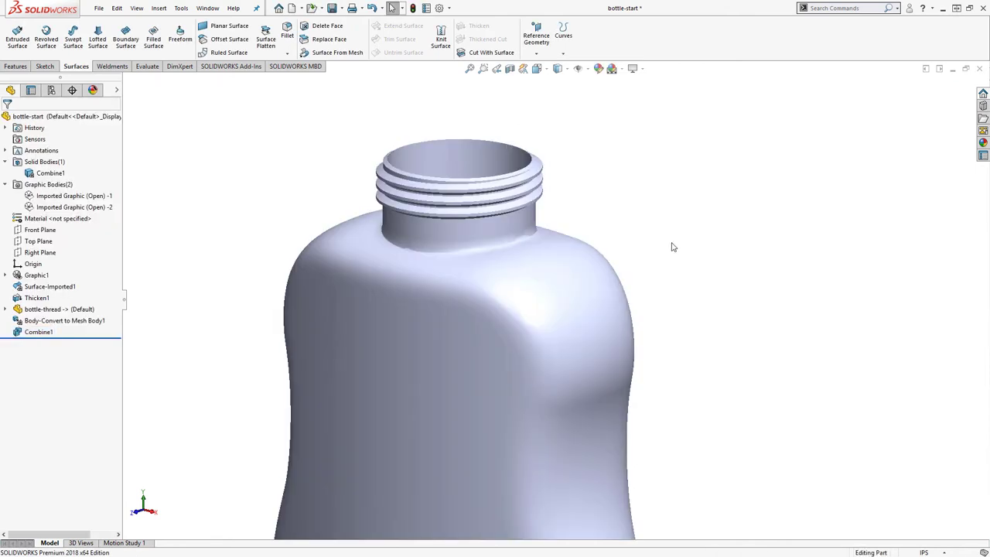
Examine the combined bottle and thread in a section view through the Front Plane, then cancel the section
scroll(627, 243, "up", 3)
scroll(691, 436, "down", 2)
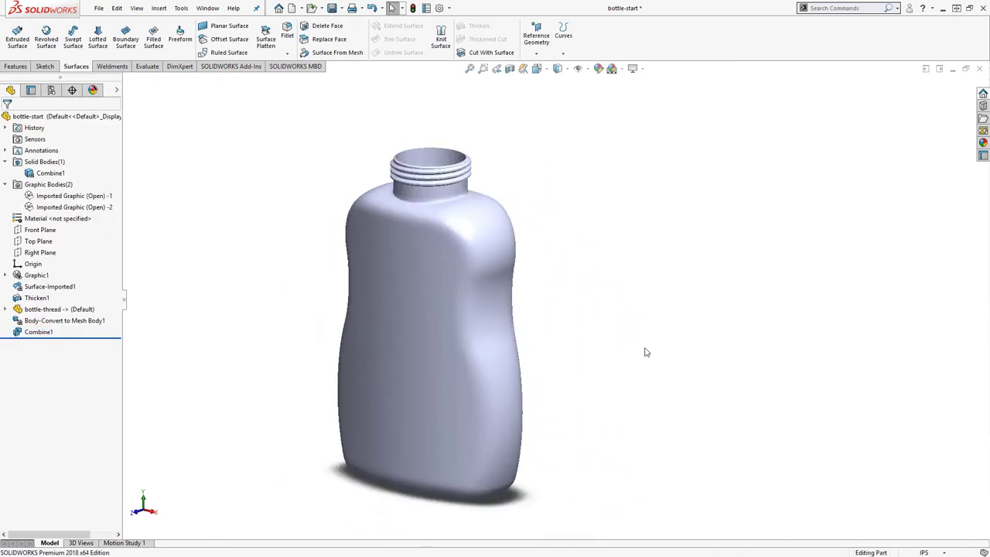
left_click(509, 69)
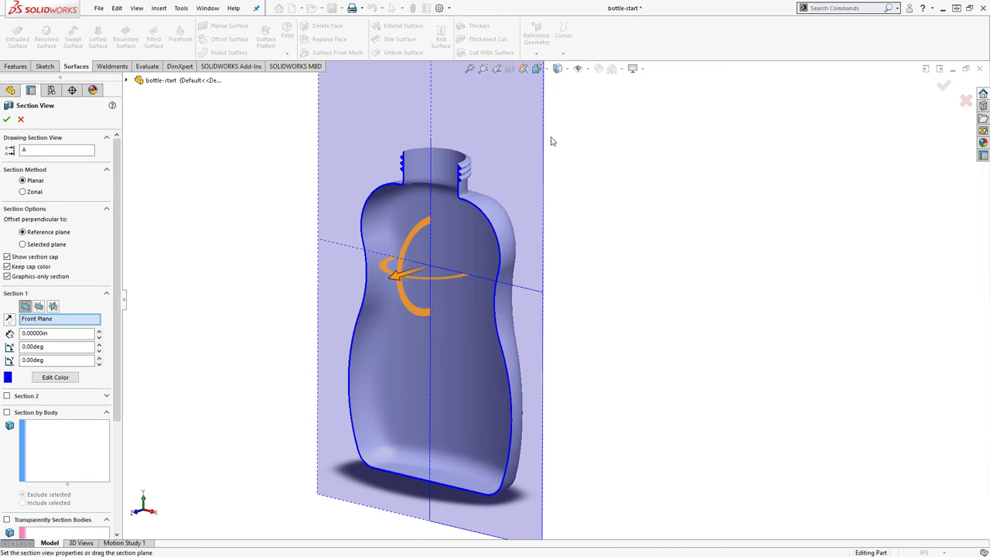
middle_click_drag(577, 303, 541, 276)
left_click(21, 119)
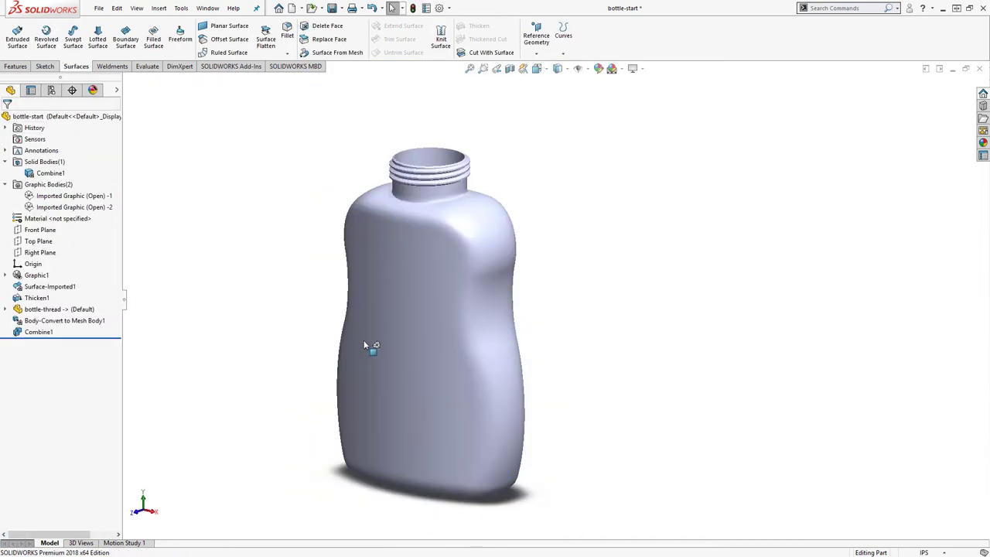
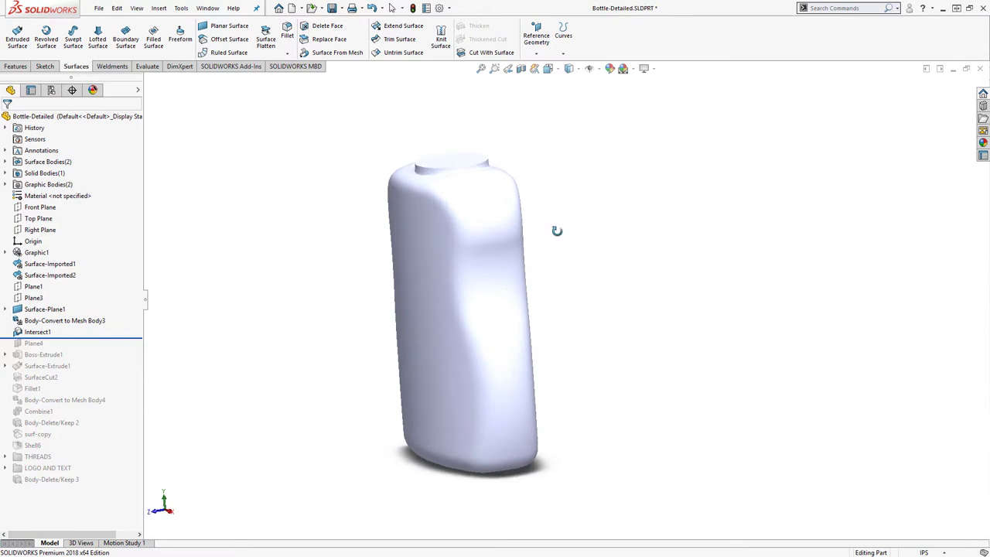
Check the interior of the detailed bottle with a temporary section view through the Front Plane
left_click(520, 68)
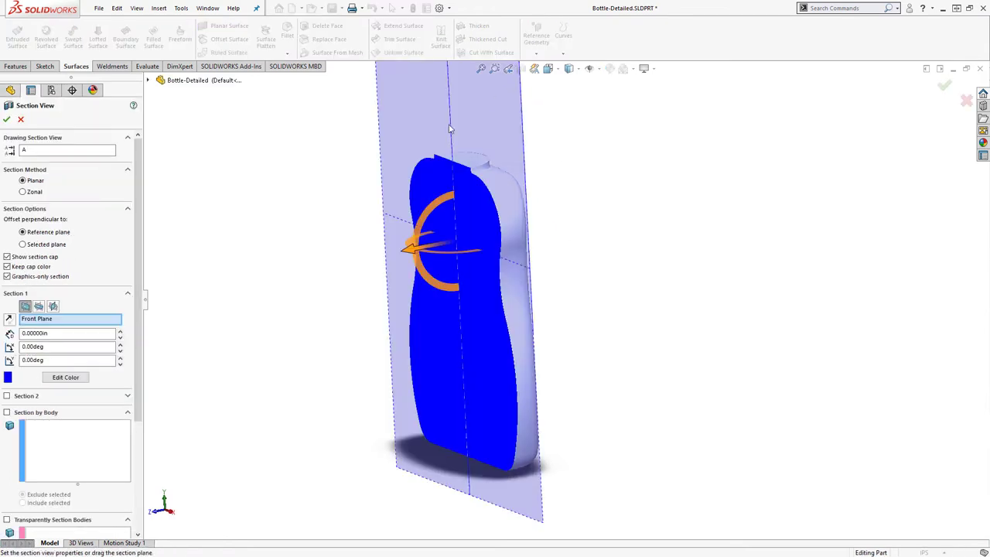
left_click(21, 119)
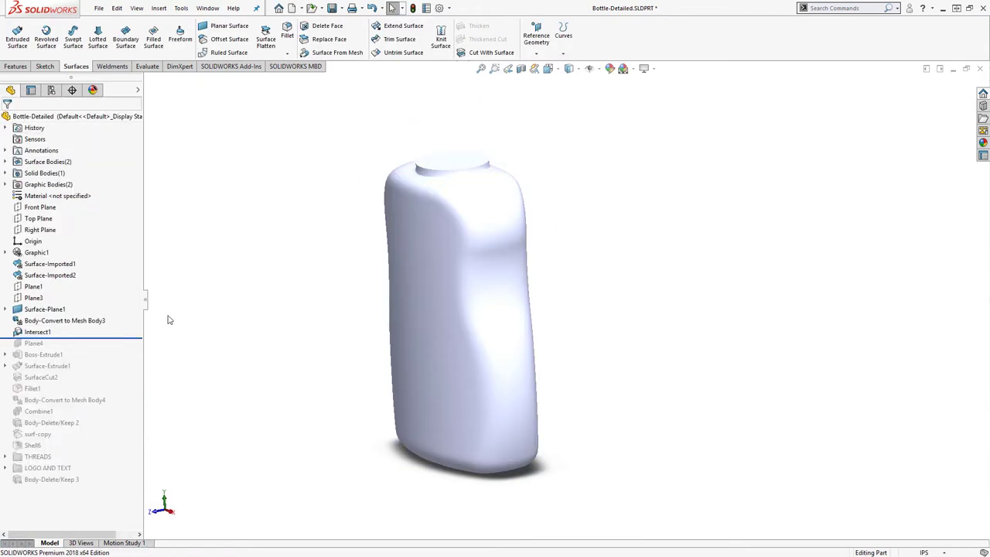
Roll the detailed bottle's history forward past Surface-Extrude1 and show the hidden Boss-Extrude1 solid body
left_click_drag(136, 337, 129, 379)
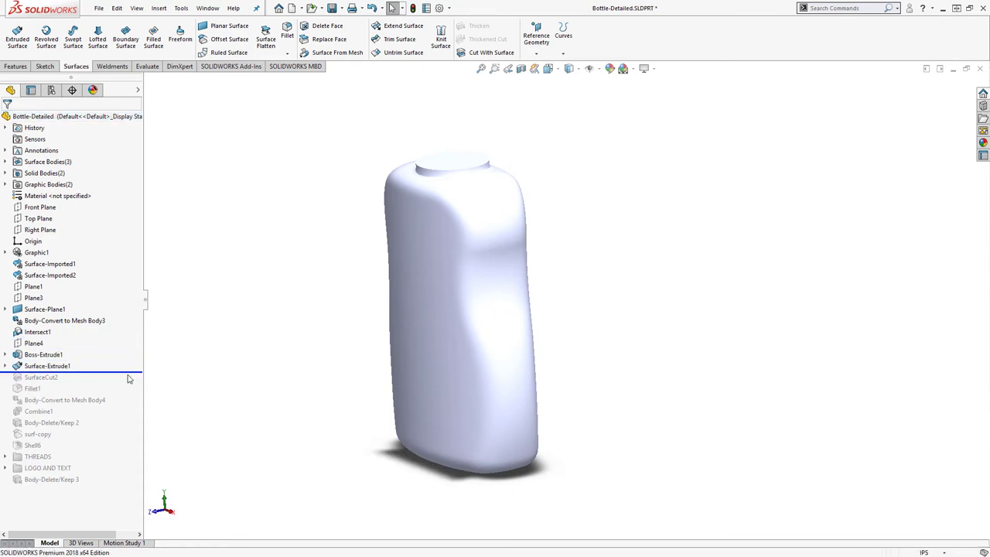
left_click(54, 356)
key("Escape")
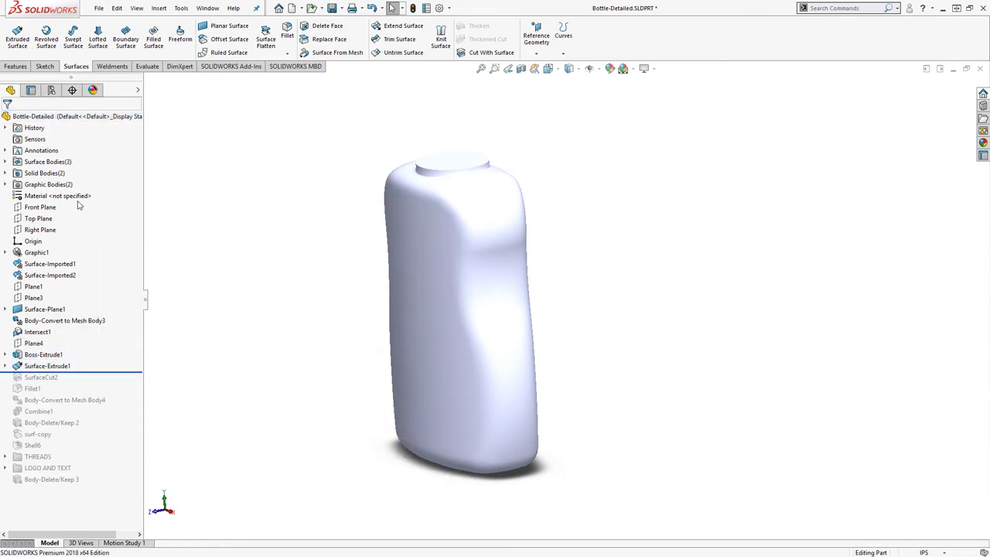
left_click(6, 172)
left_click(54, 196)
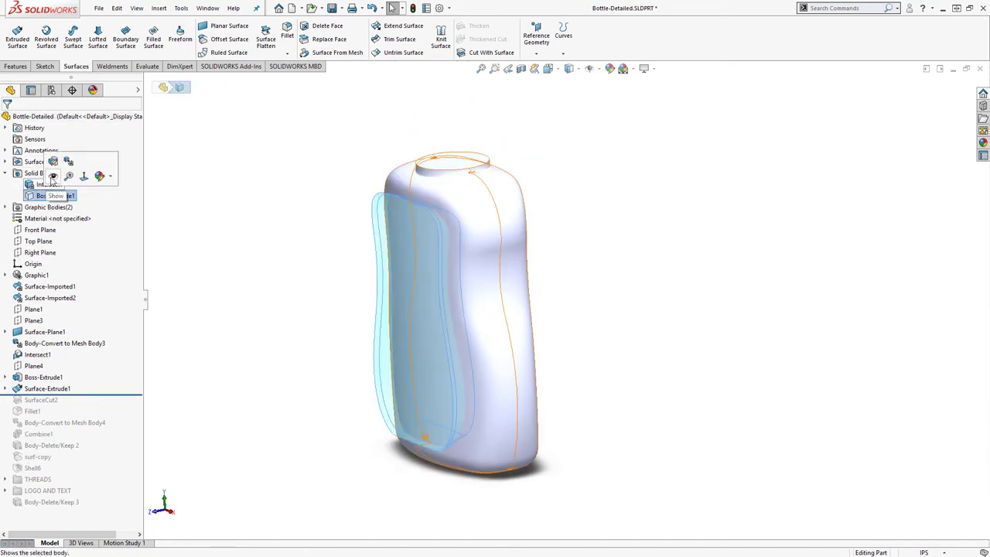
left_click(53, 176)
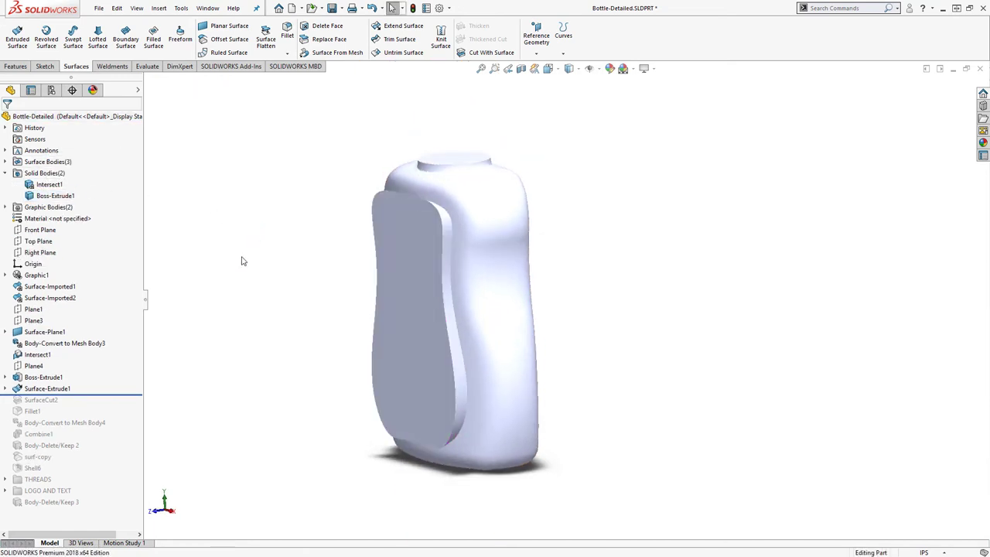
Roll the history forward past Body-Convert to Mesh Body4 and highlight that converted body in the model
left_click(120, 394)
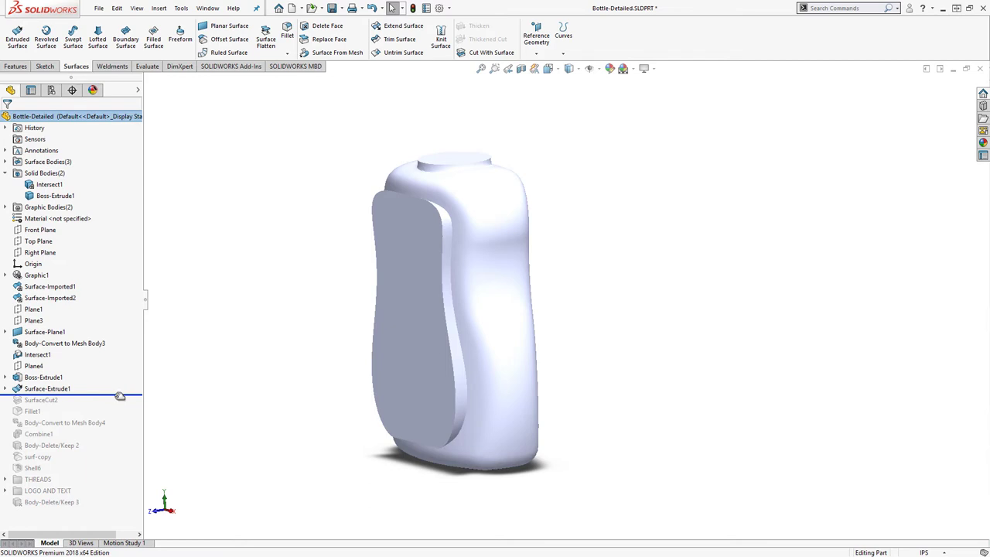
left_click_drag(120, 396, 117, 439)
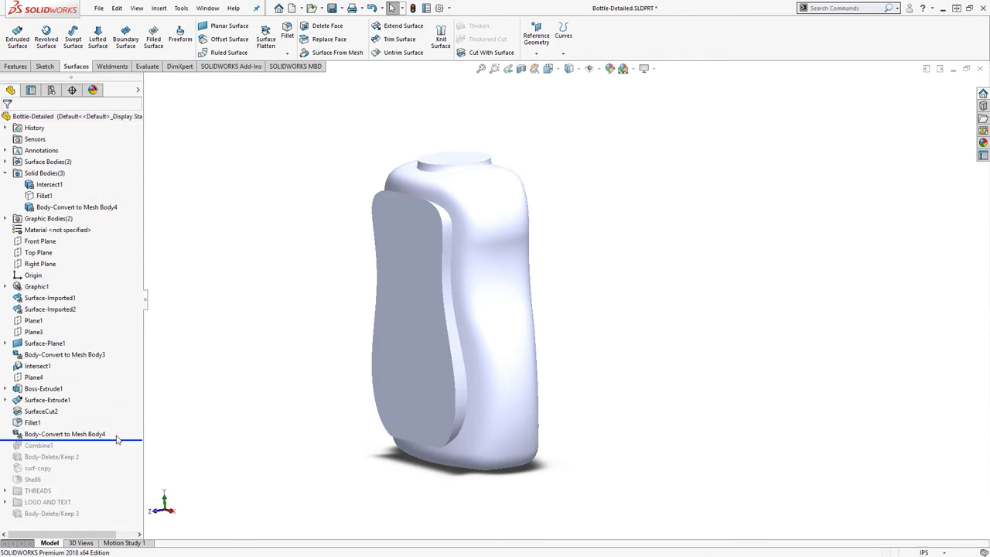
left_click(75, 207)
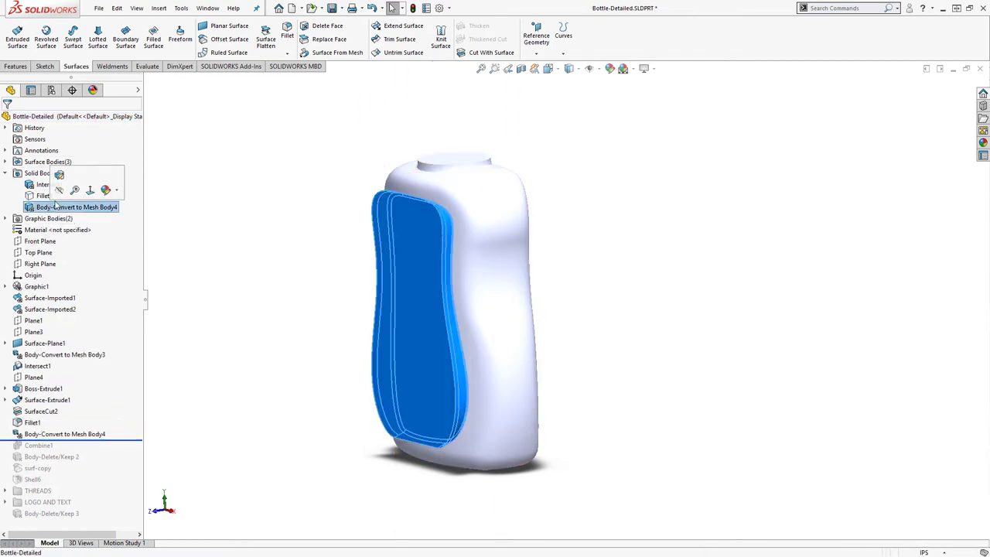
left_click(176, 232)
Roll the history forward past Combine1 to inspect the label recess, and continue to the end of the feature tree
left_click_drag(123, 439, 127, 452)
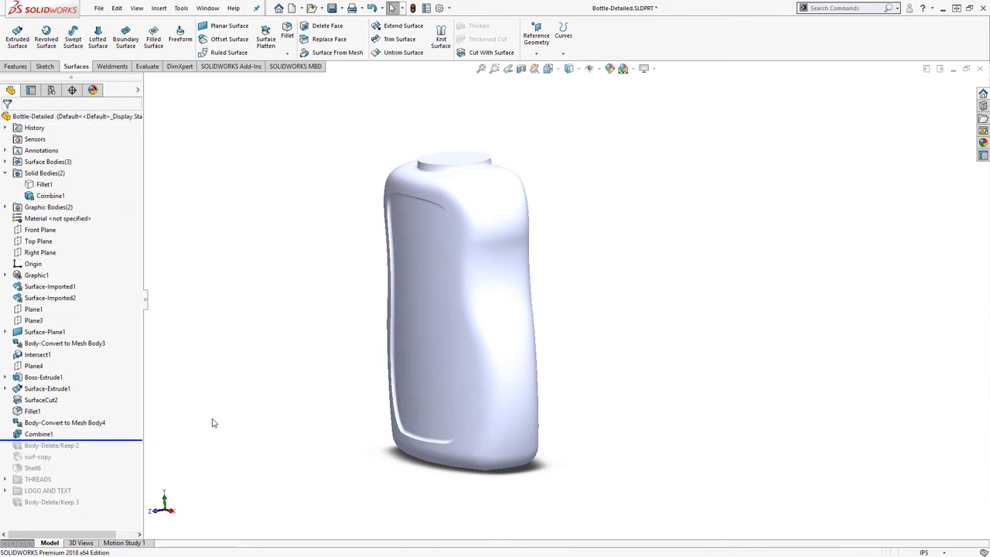
middle_click_drag(213, 423, 261, 371)
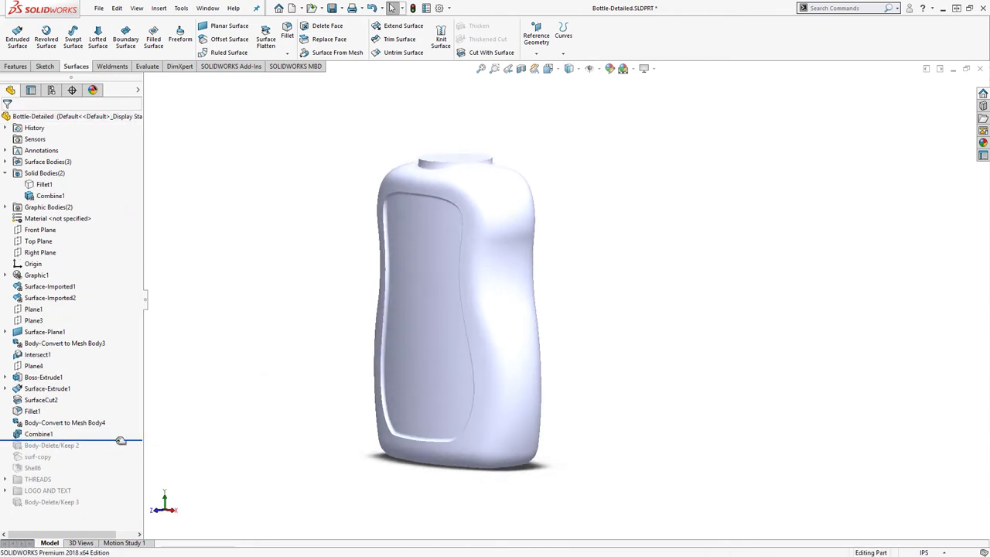
left_click_drag(121, 439, 104, 495)
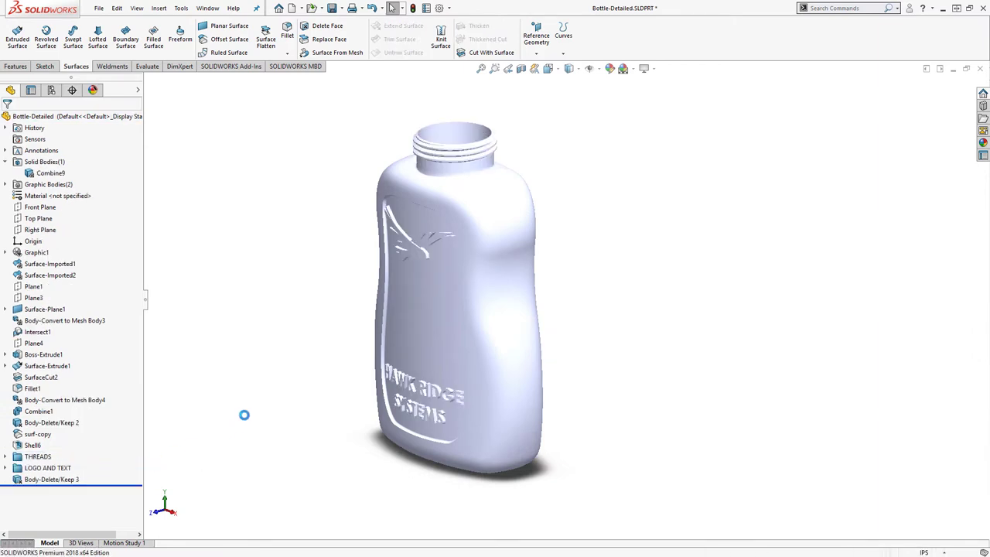
Turn on RealView Graphics for the finished bottle with its logo and text
middle_click_drag(642, 353, 602, 366)
left_click(645, 69)
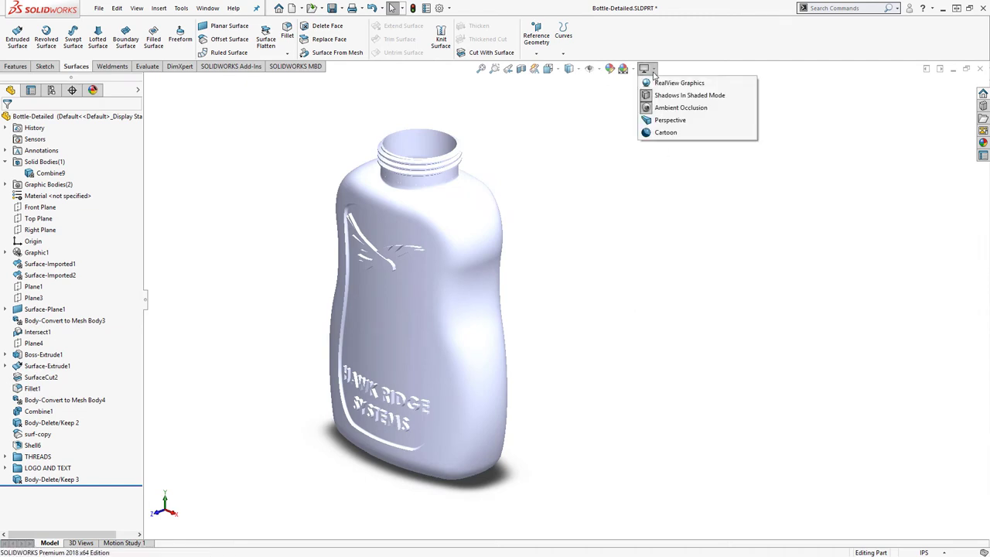
left_click(657, 80)
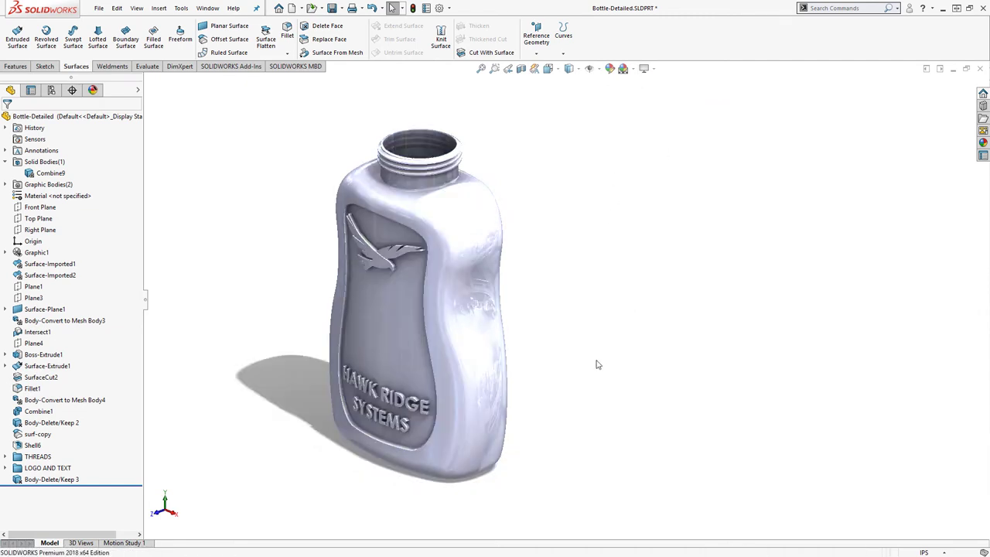
Apply an appearance from the Medium Gloss plastic collection to the bottle
left_click(981, 144)
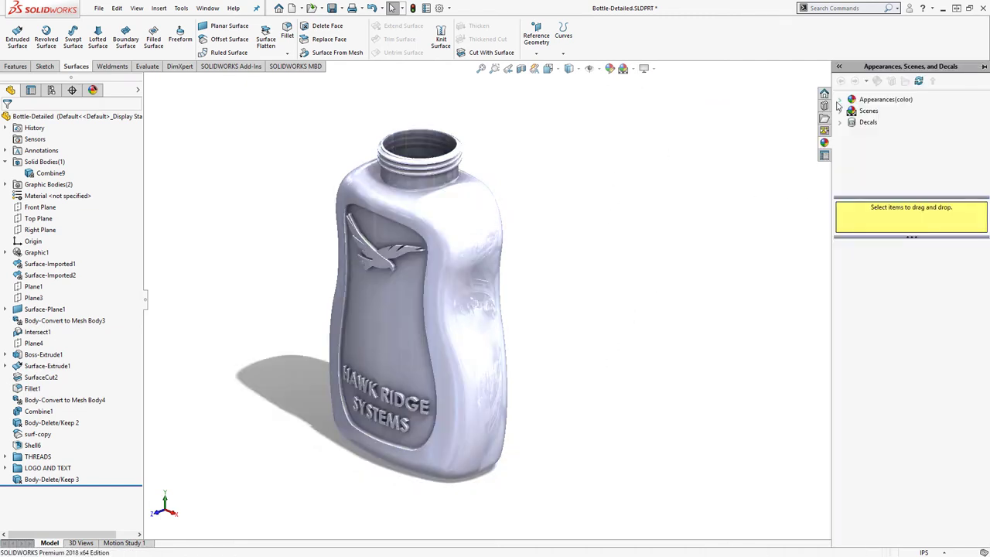
left_click(851, 112)
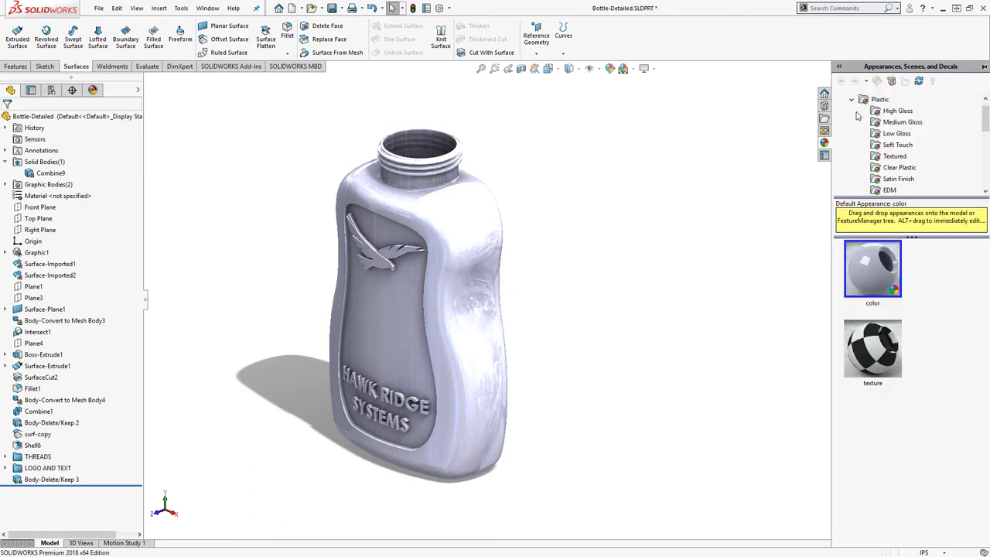
left_click(903, 124)
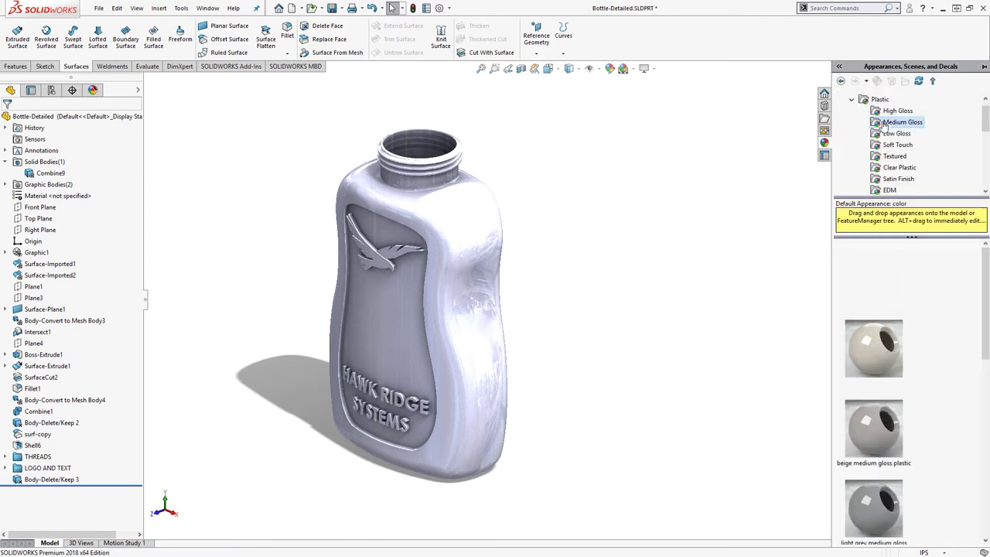
scroll(839, 402, "down", 3)
left_click_drag(837, 408, 464, 327)
left_click(462, 328)
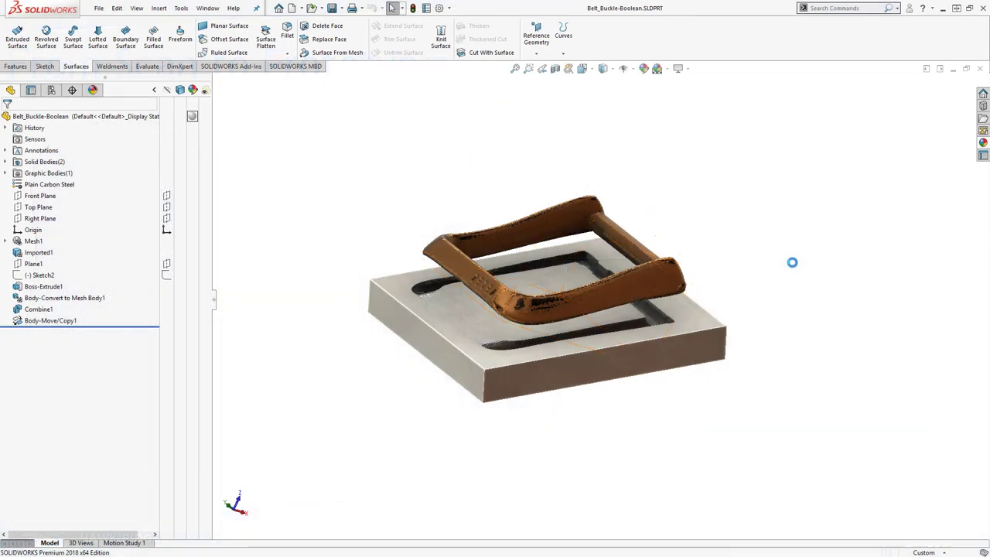
left_click(495, 285)
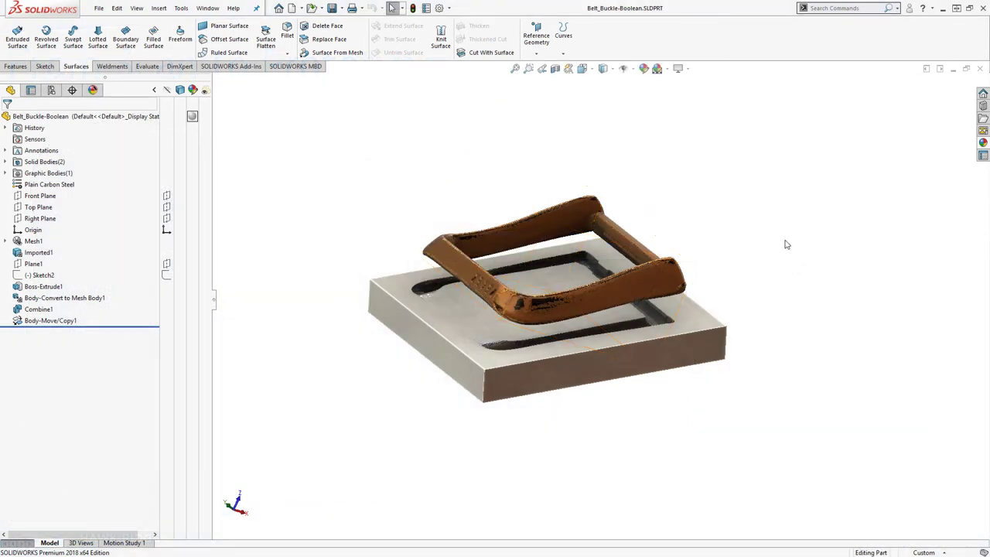
Turn off RealView Graphics for the belt buckle and its recessed block
middle_click_drag(831, 246, 694, 285)
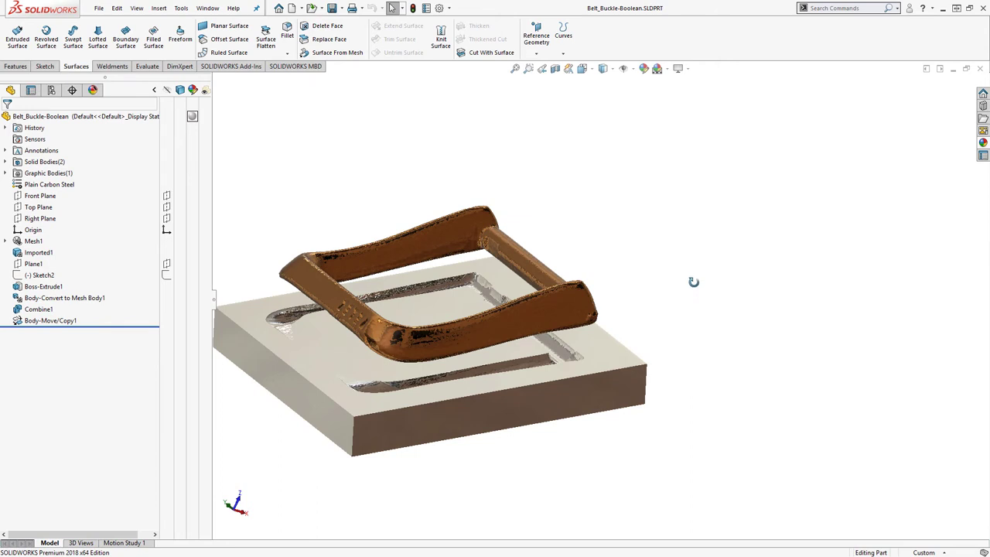
middle_click_drag(247, 272, 257, 243)
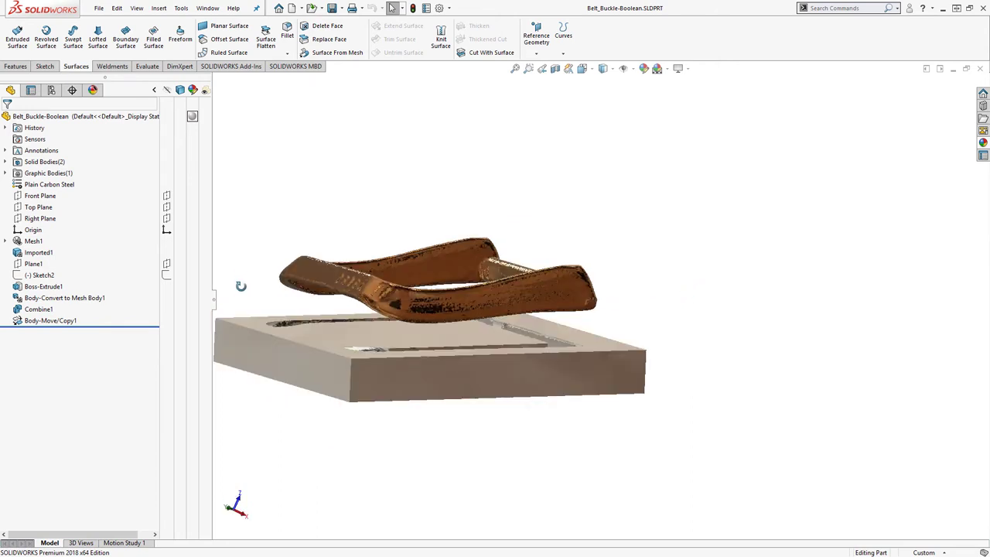
middle_click_drag(241, 286, 92, 309)
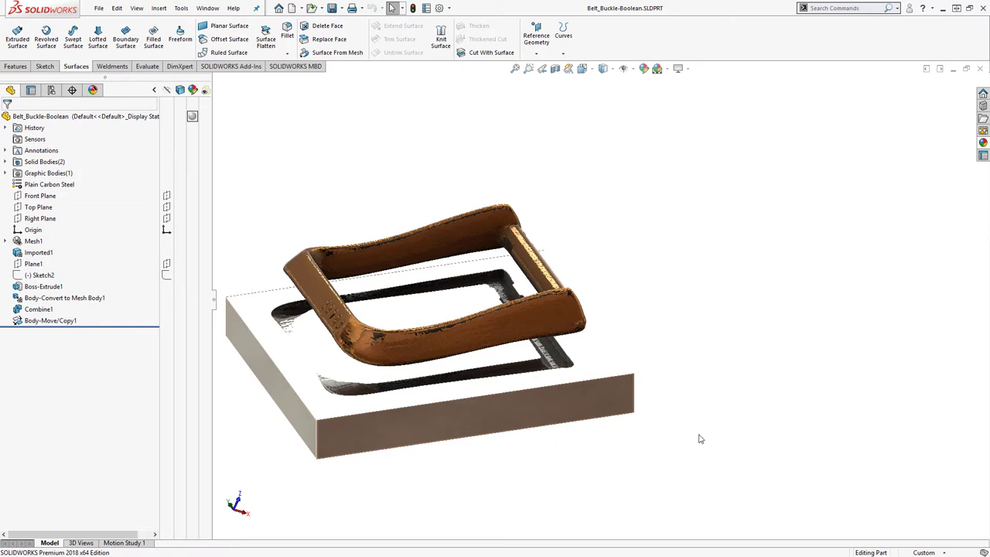
left_click(677, 68)
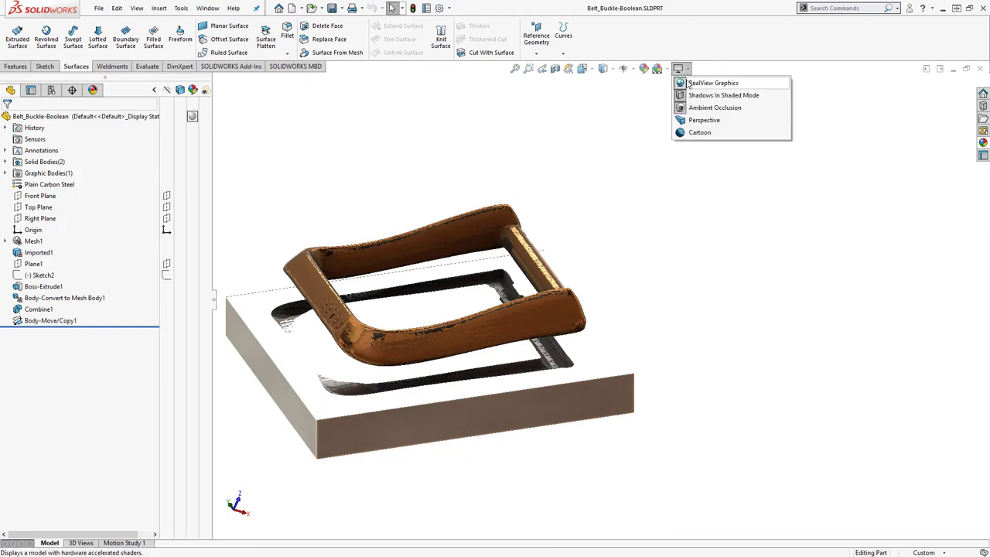
left_click(700, 82)
middle_click_drag(618, 333, 625, 314)
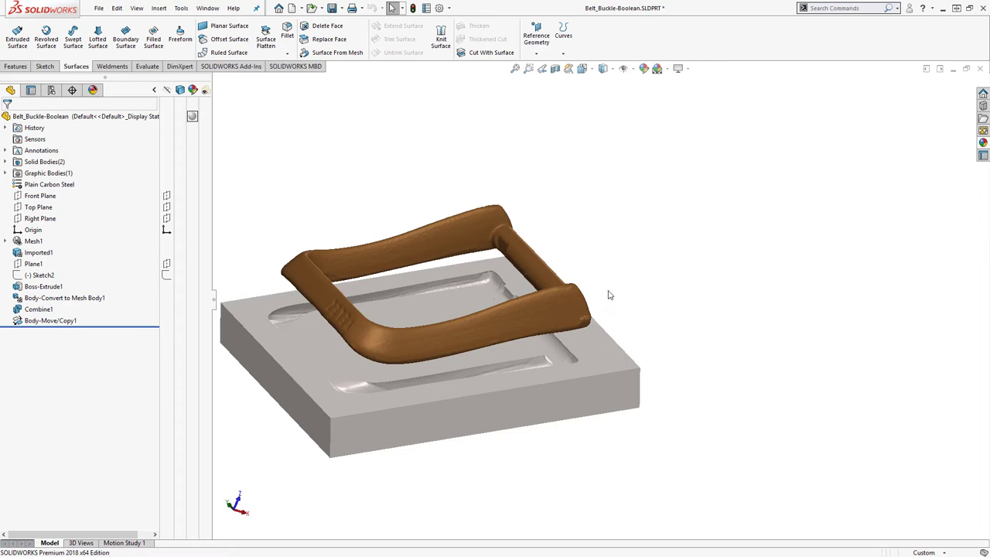
Open the part HipJoint.sldprt from the 01-Mesh Modeling folder
left_click(311, 9)
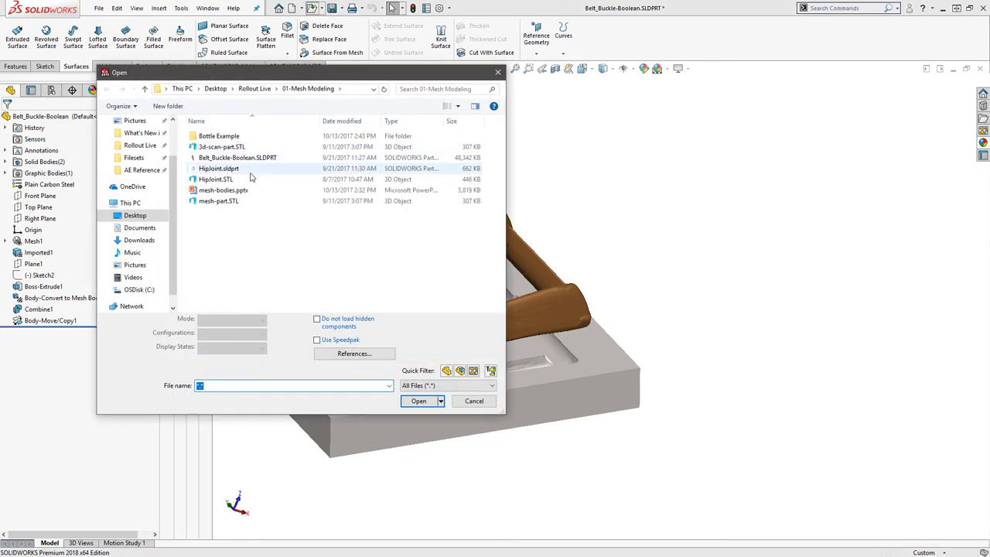
double_click(250, 169)
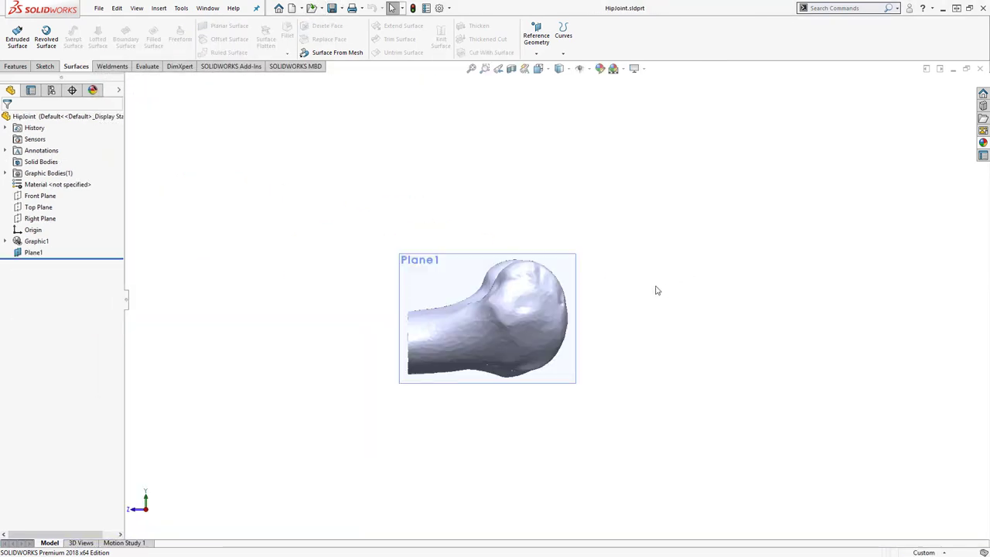
middle_click_drag(596, 256, 769, 273)
scroll(754, 262, "down", 3)
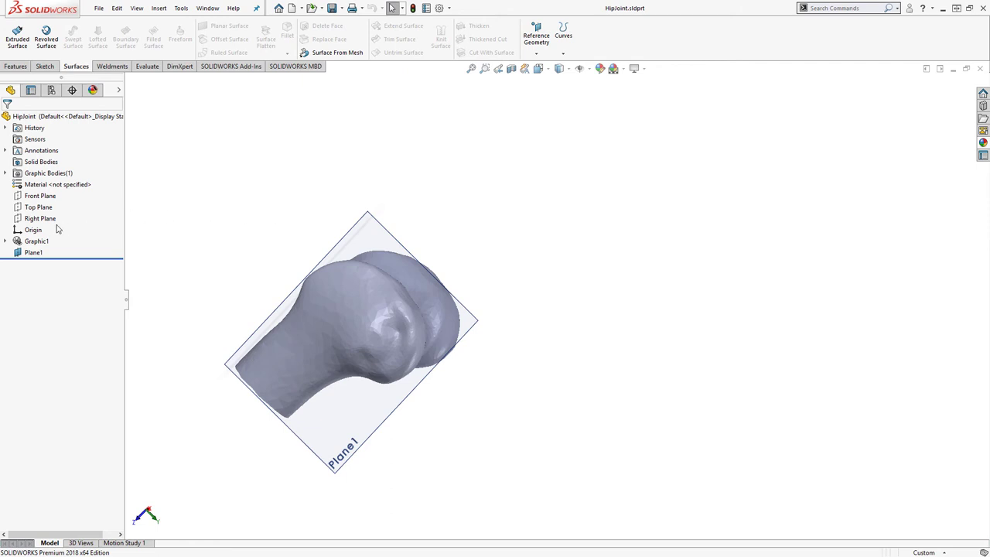
Convert the hip joint's imported graphic body with Convert to Mesh Body, leaving facets ungrouped
left_click(6, 173)
right_click(44, 185)
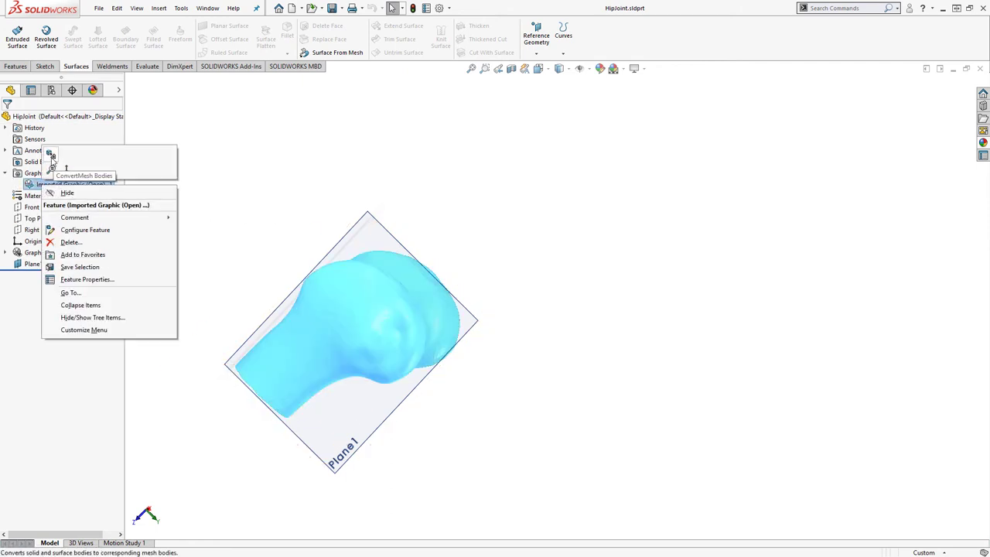
left_click(51, 157)
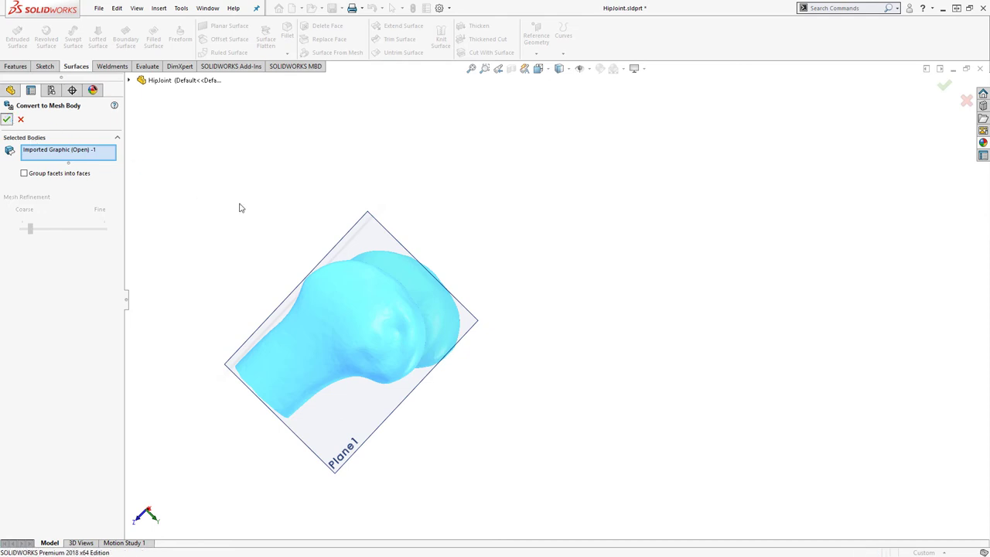
key("Return")
Sketch a 3 Point Corner Rectangle on Plane1 overlapping the rounded end of the bone, with its first side about 52 mm long
mouse_move(315, 276)
middle_mouse_down()
mouse_move(349, 283)
mouse_move(316, 249)
mouse_move(342, 229)
mouse_move(397, 232)
middle_mouse_up()
left_click(397, 239)
left_click(408, 212)
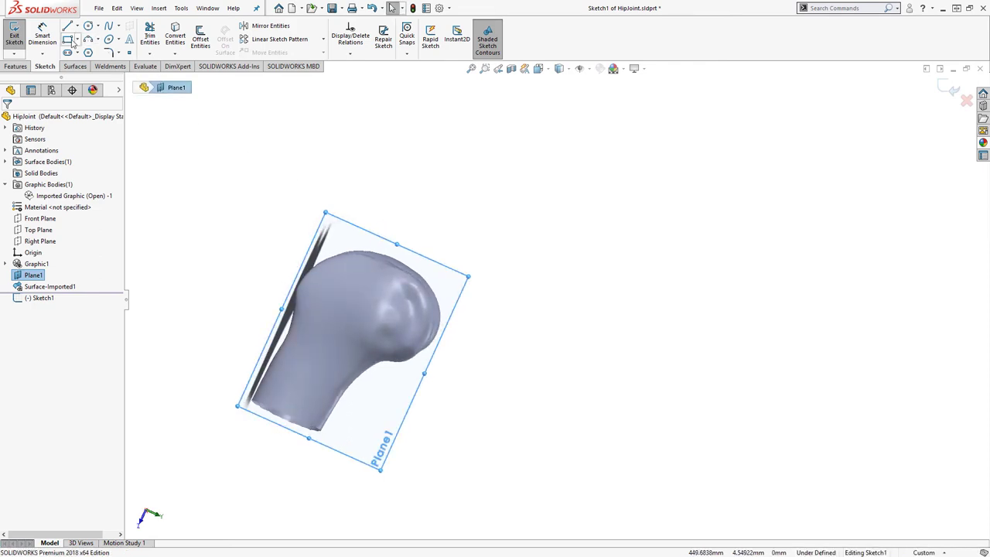
left_click(77, 40)
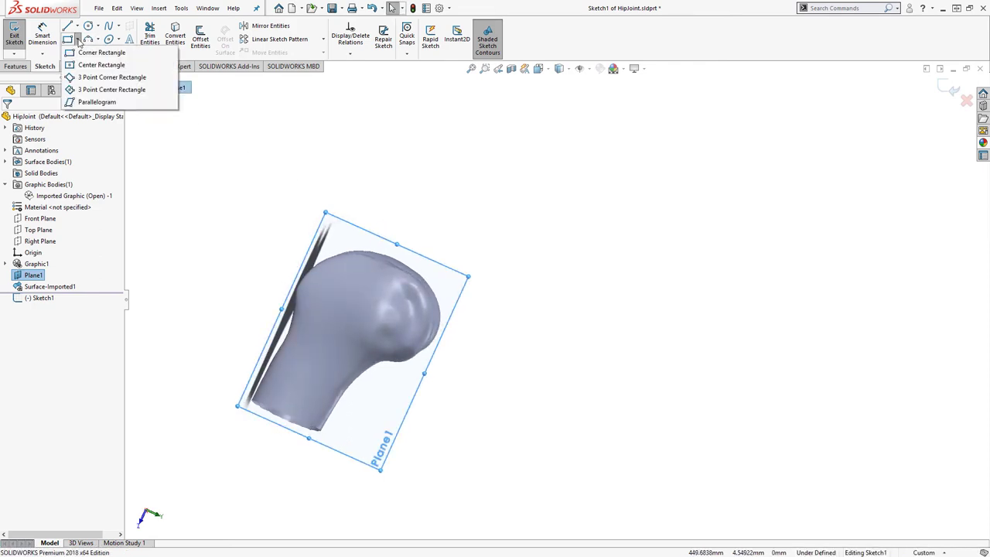
left_click(92, 80)
left_click(286, 184)
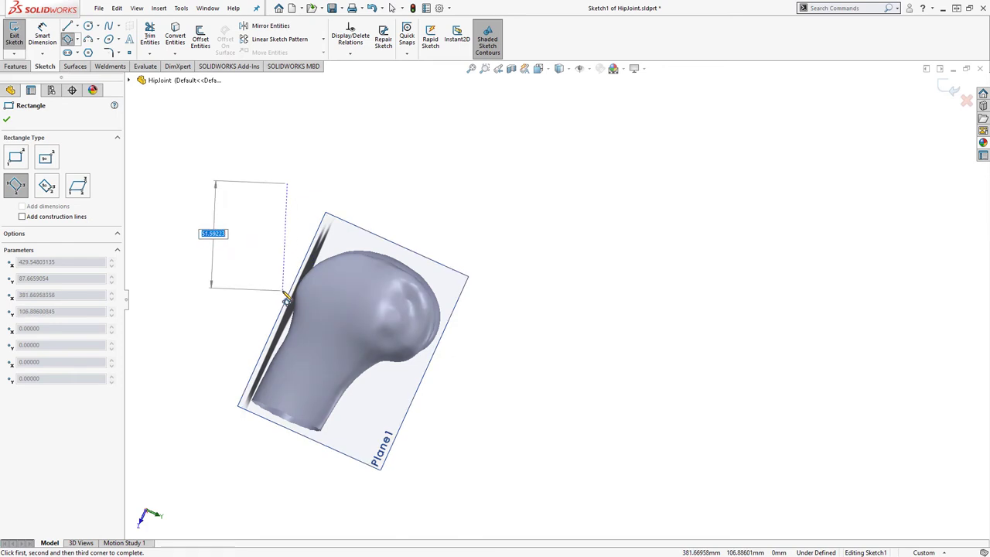
left_click(287, 296)
left_click(477, 302)
key("Escape")
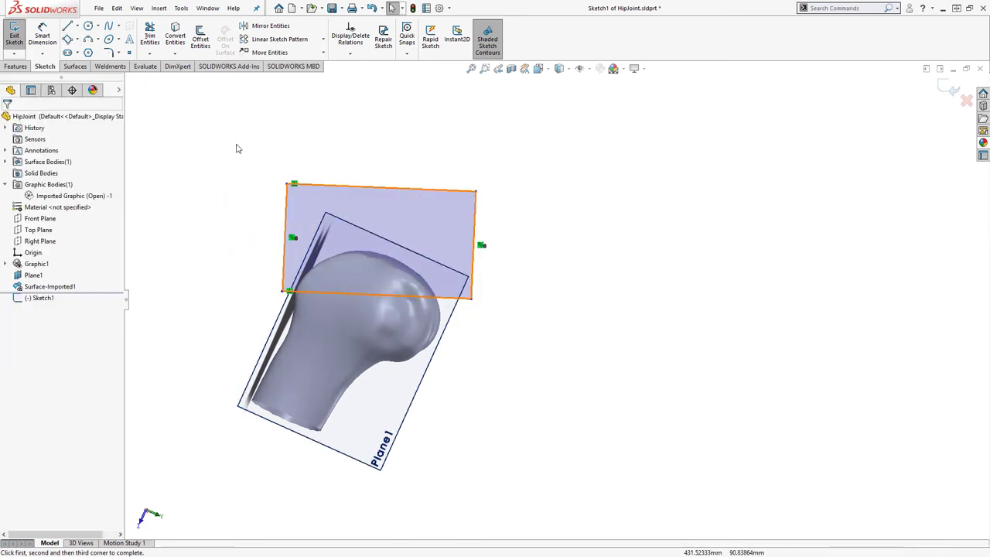
Extrude the rectangle as a solid block using the Mid Plane end condition with a depth of 82 mm
left_click(16, 66)
left_click(18, 34)
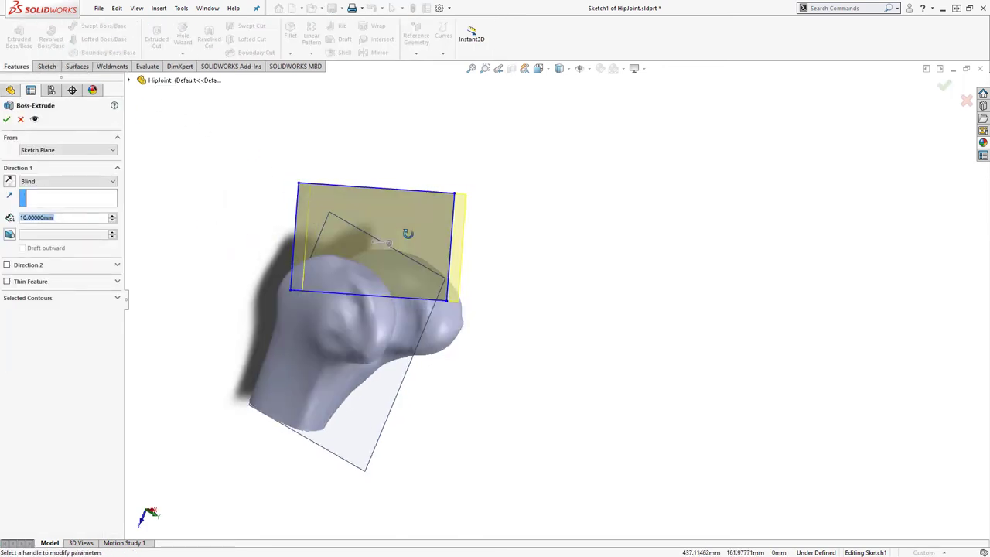
middle_click_drag(408, 233, 365, 239)
left_click(68, 181)
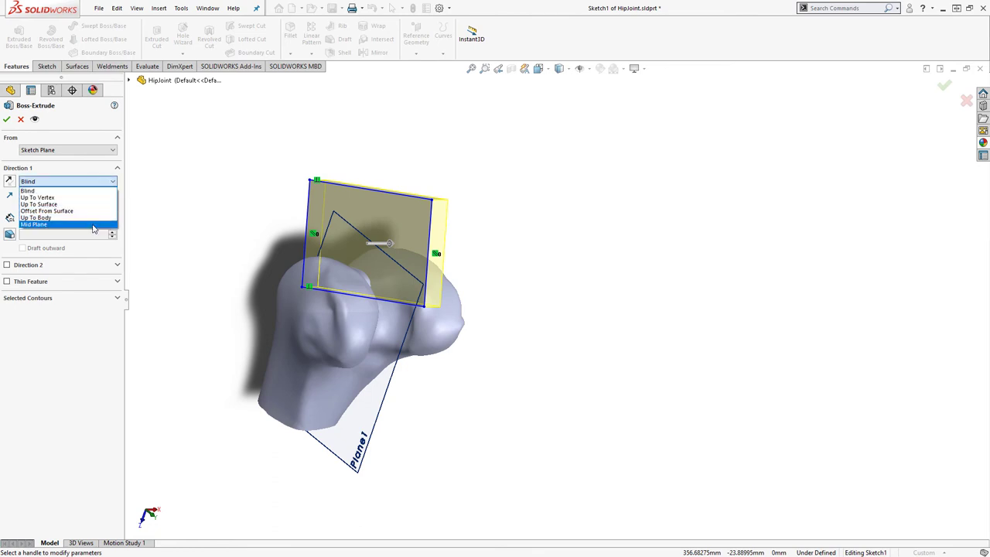
left_click(92, 225)
left_click_drag(377, 243, 438, 244)
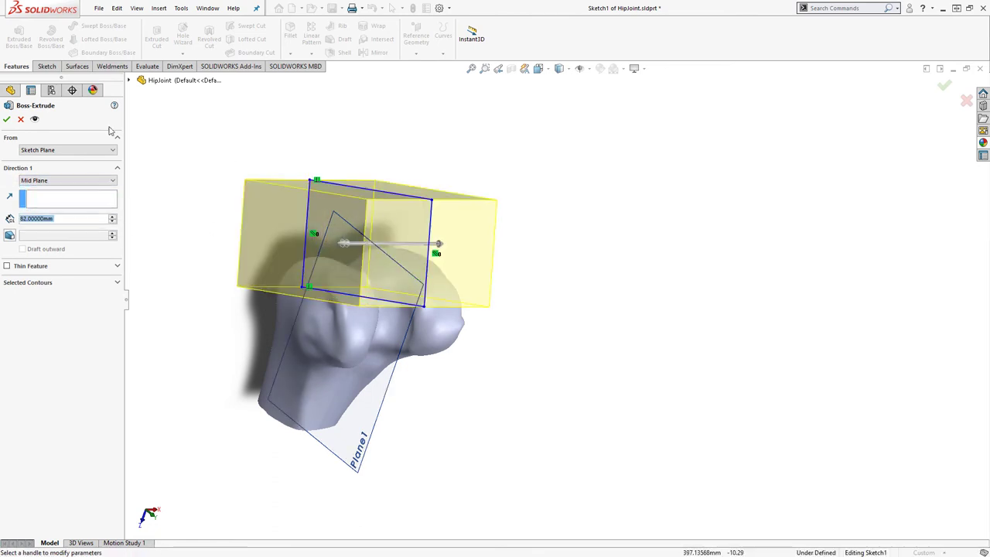
left_click(6, 118)
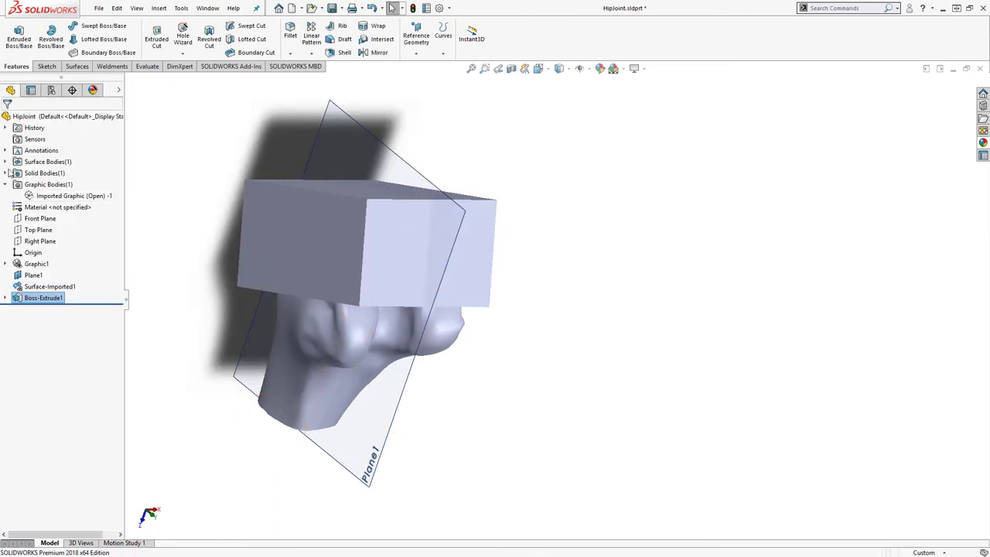
Convert the extruded block to a mesh body
left_click(7, 173)
right_click(54, 184)
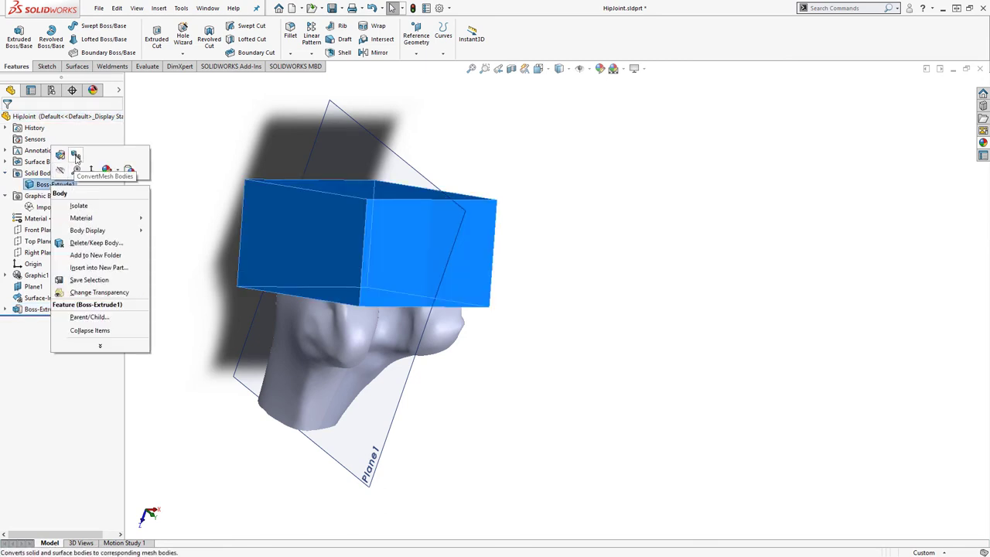
left_click(75, 155)
left_click(17, 120)
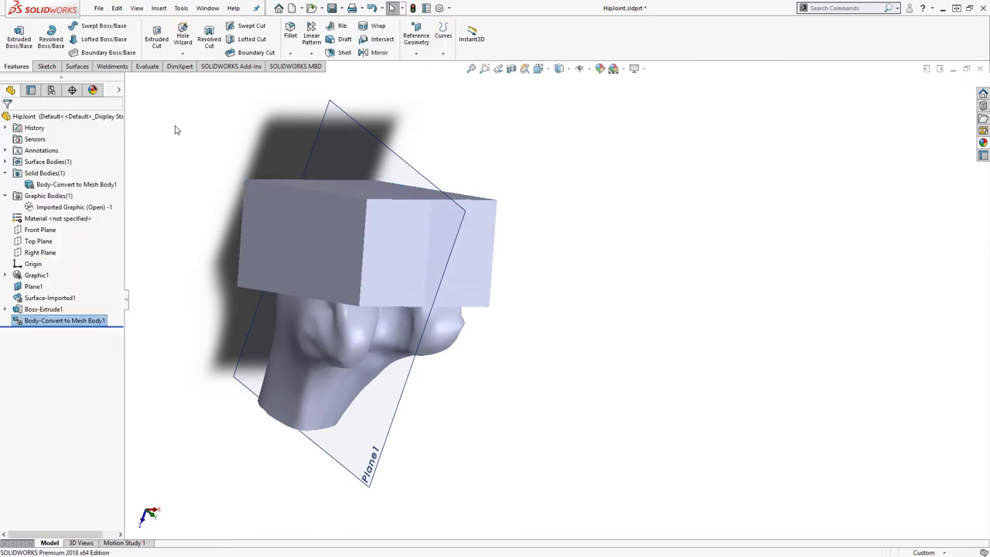
Cut the mesh block with the imported bone surface using Cut With Surface, and hide the bone surface body
left_click(77, 67)
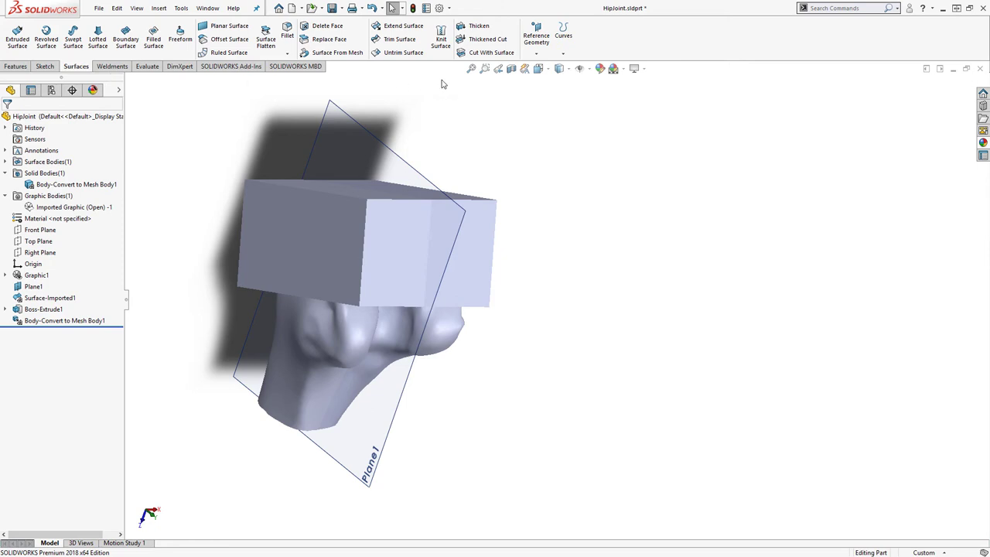
left_click(488, 52)
left_click(320, 323)
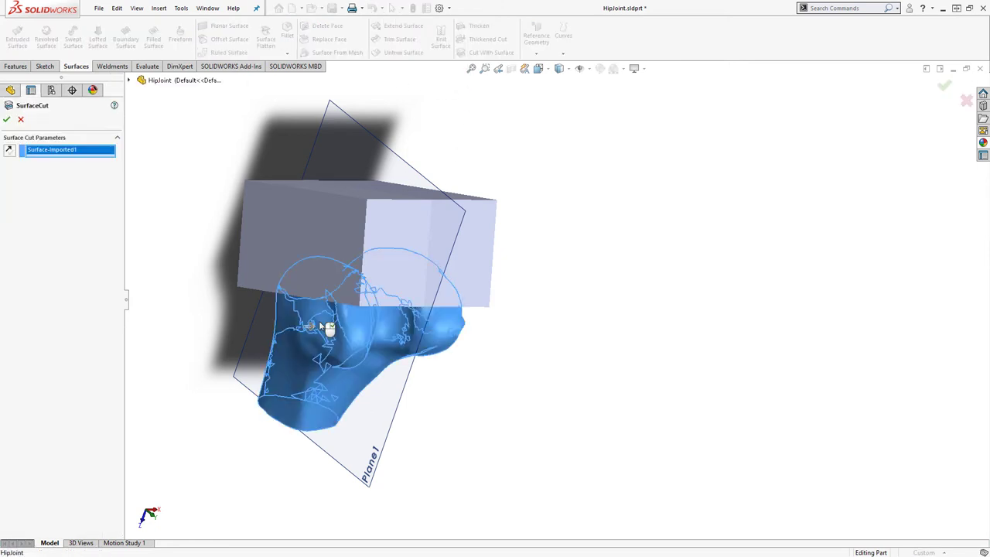
left_click(6, 120)
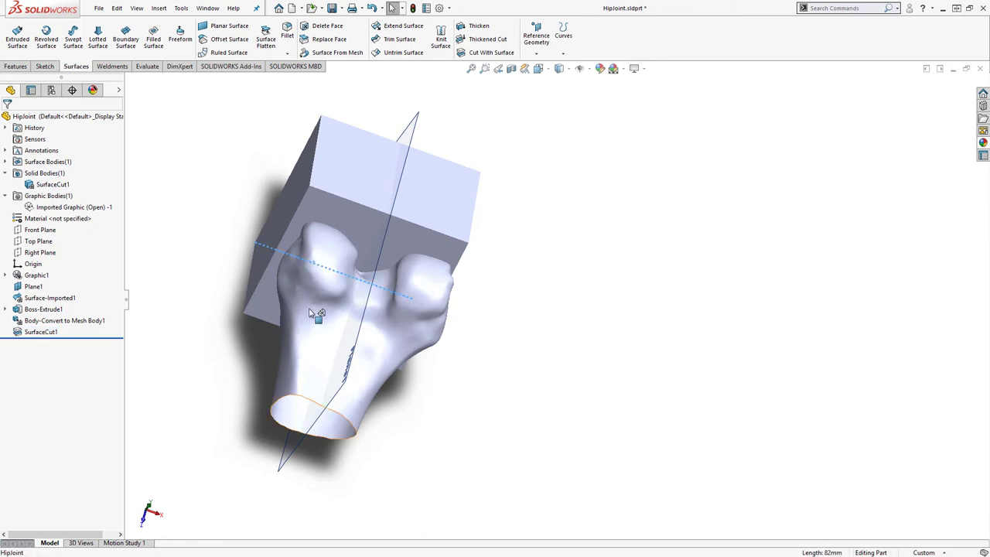
left_click(338, 306)
left_click(354, 277)
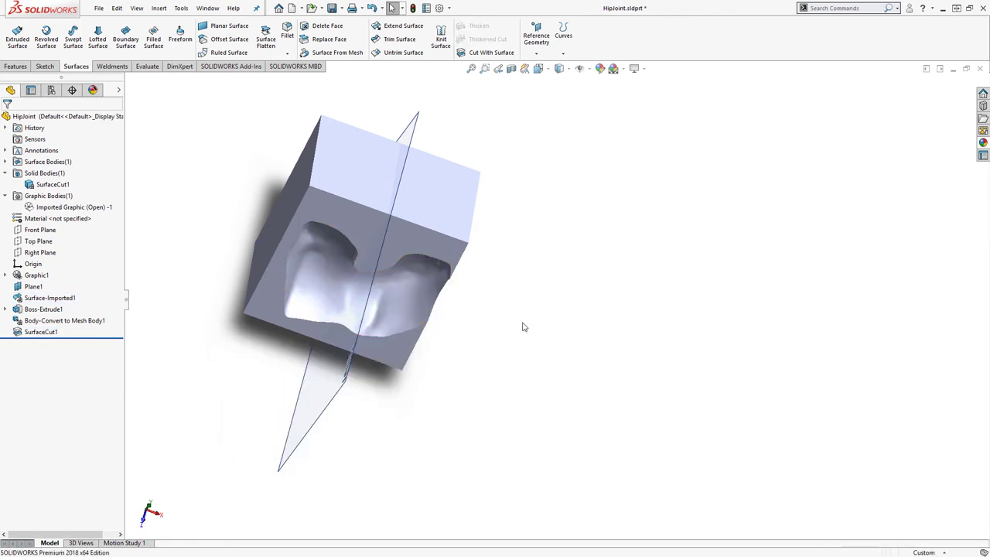